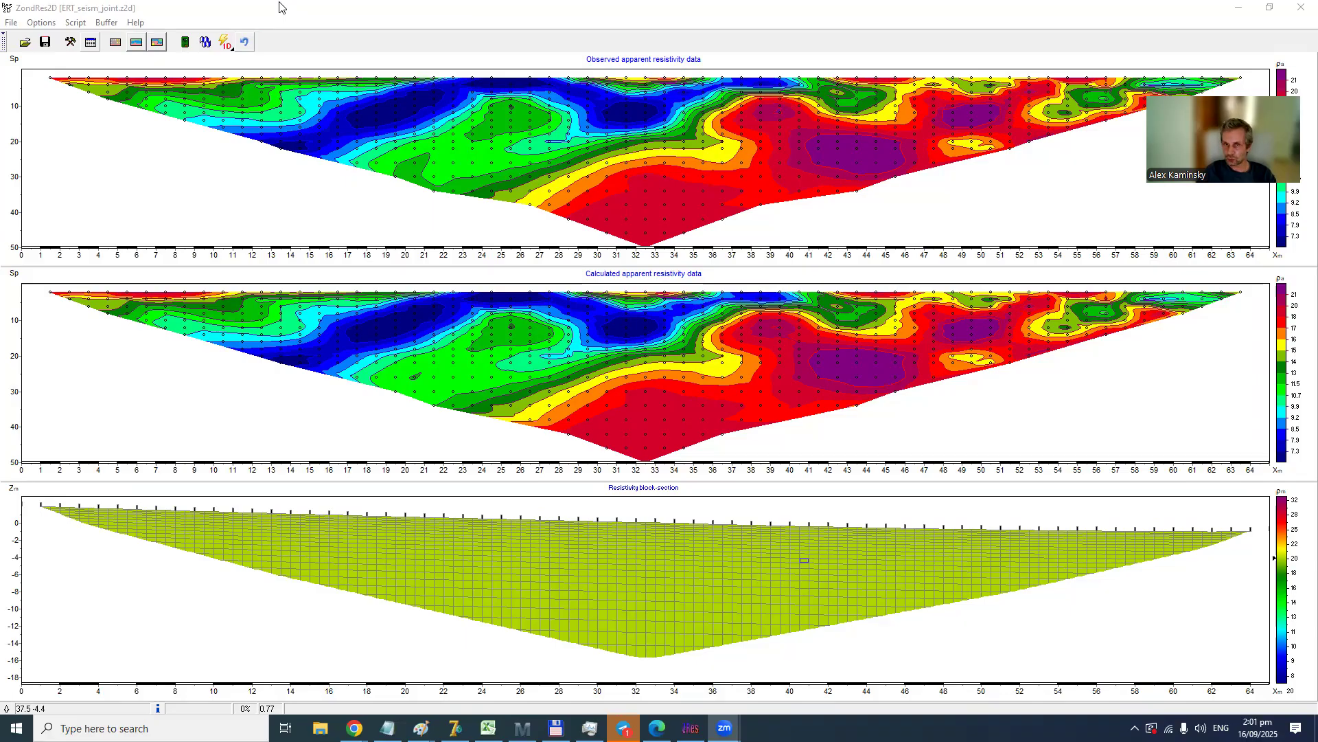
- Review the available cross-gradient criteria for the joint inversion, from Cross-gradient to Global-local correlation
left_click(42, 23)
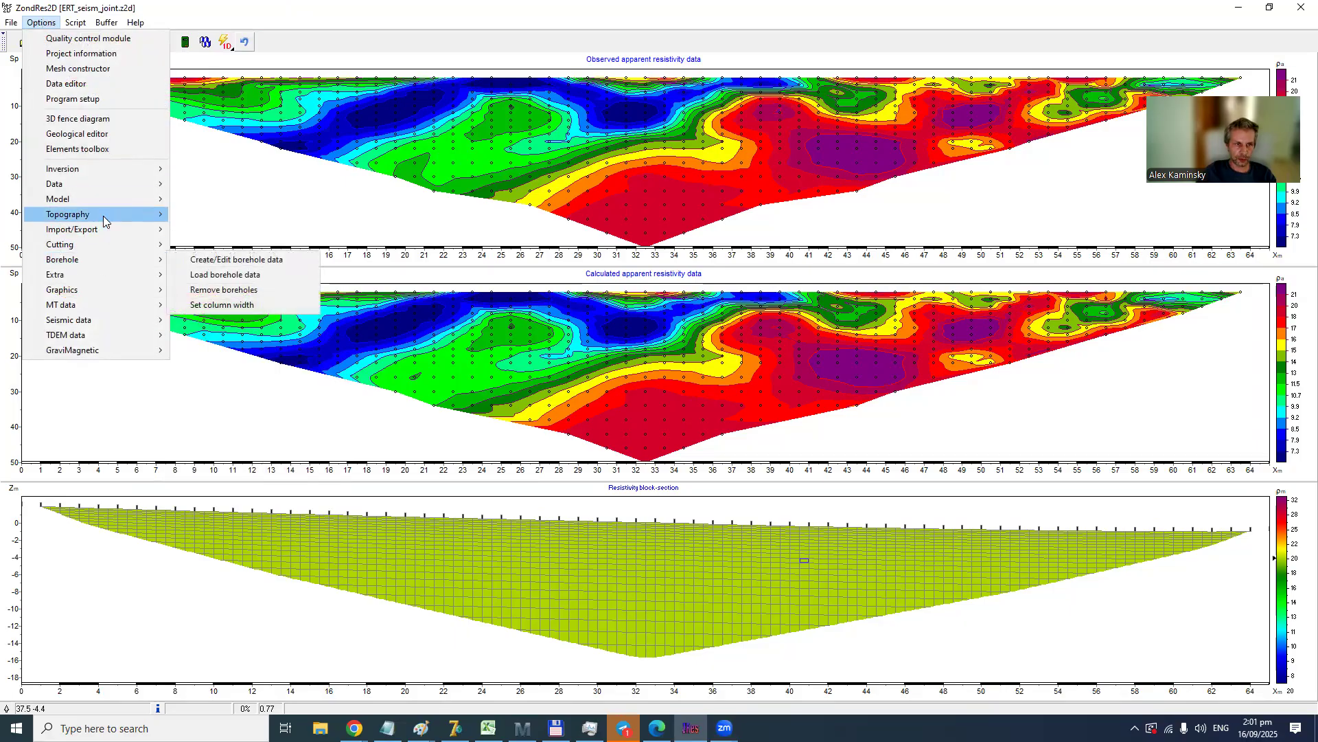
mouse_move(110, 187)
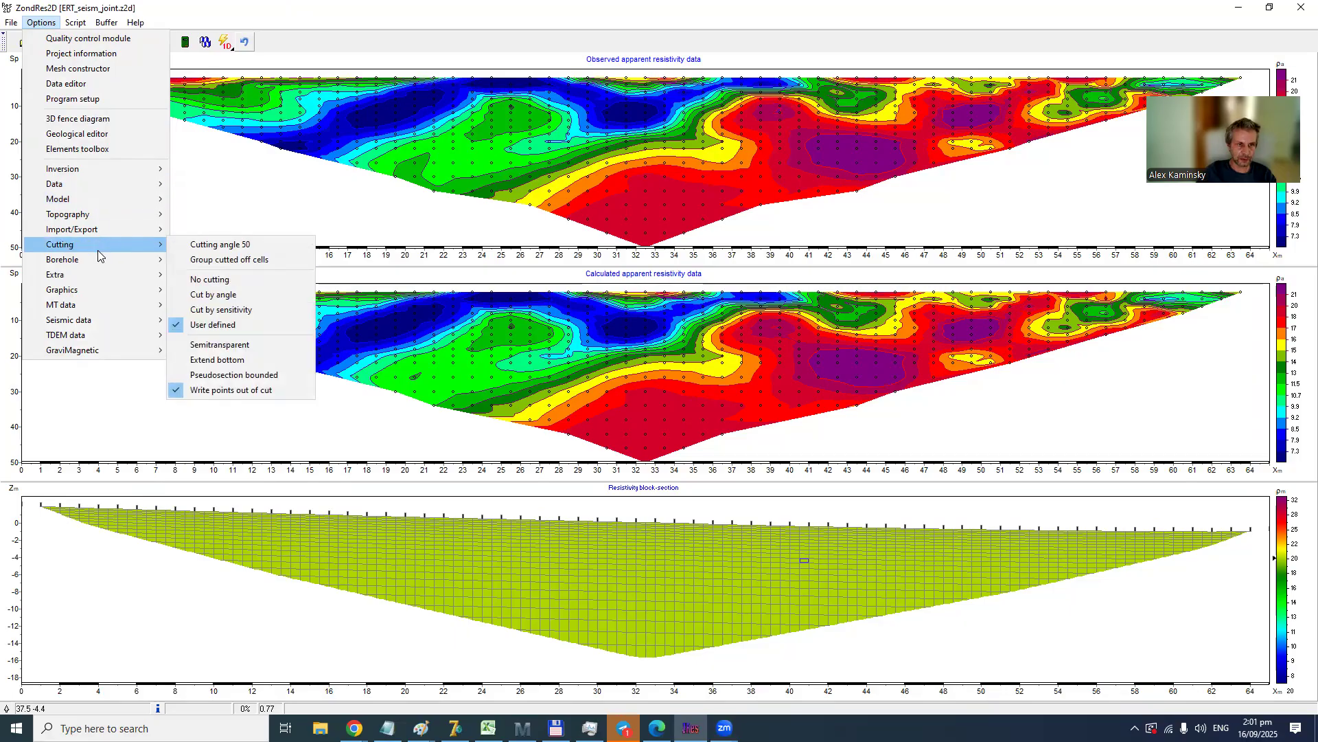
mouse_move(150, 175)
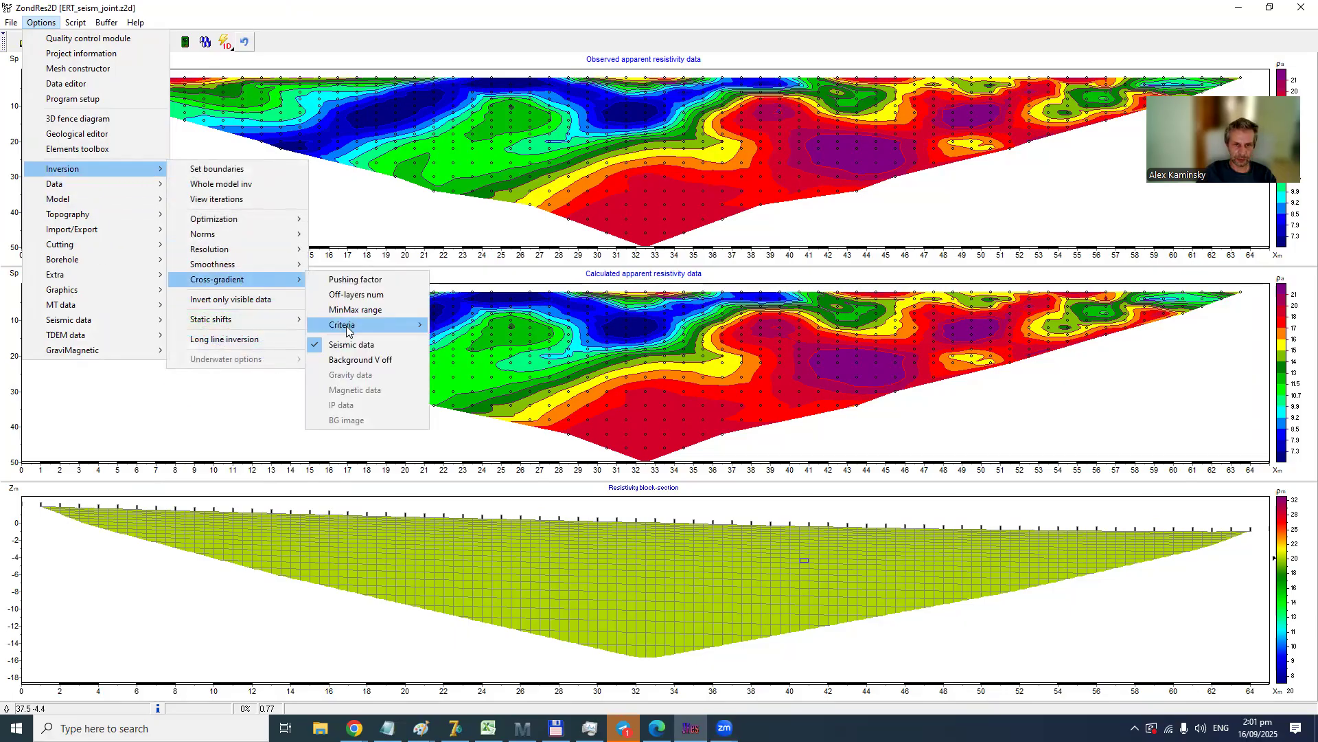
mouse_move(346, 325)
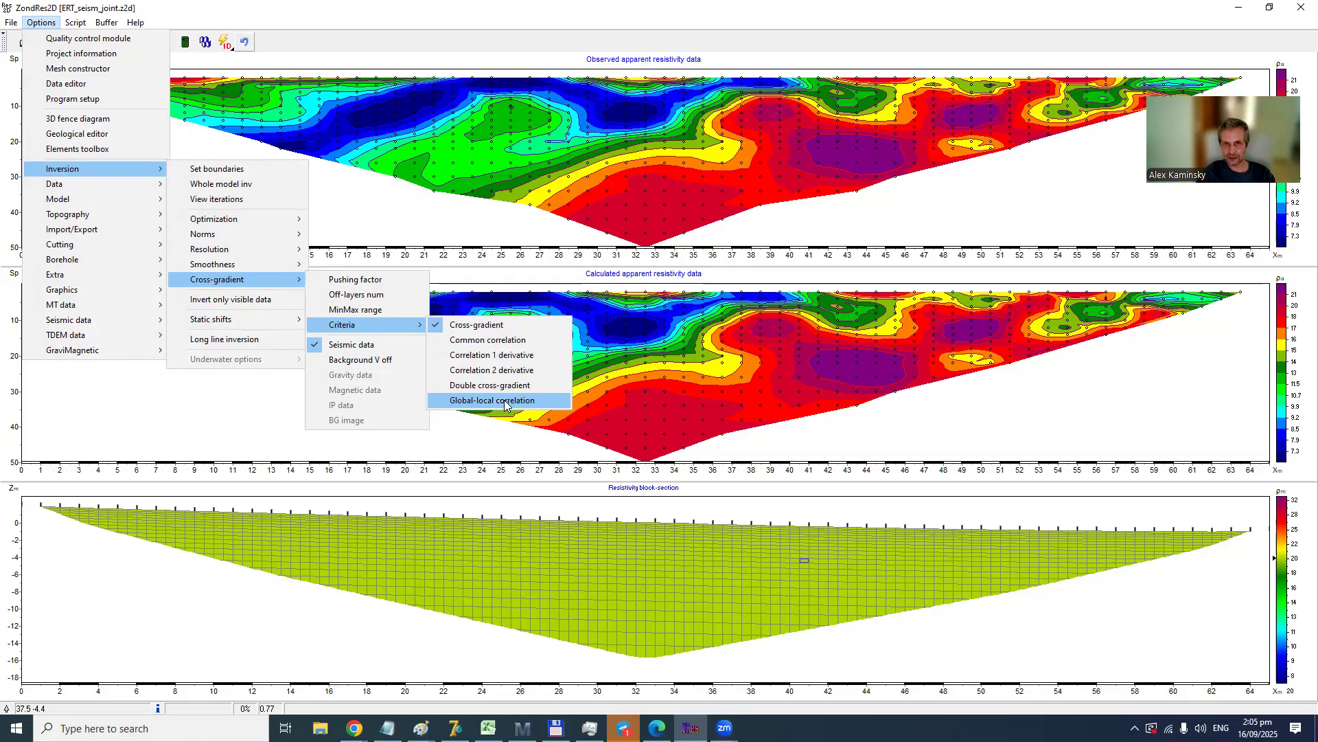
left_click(589, 153)
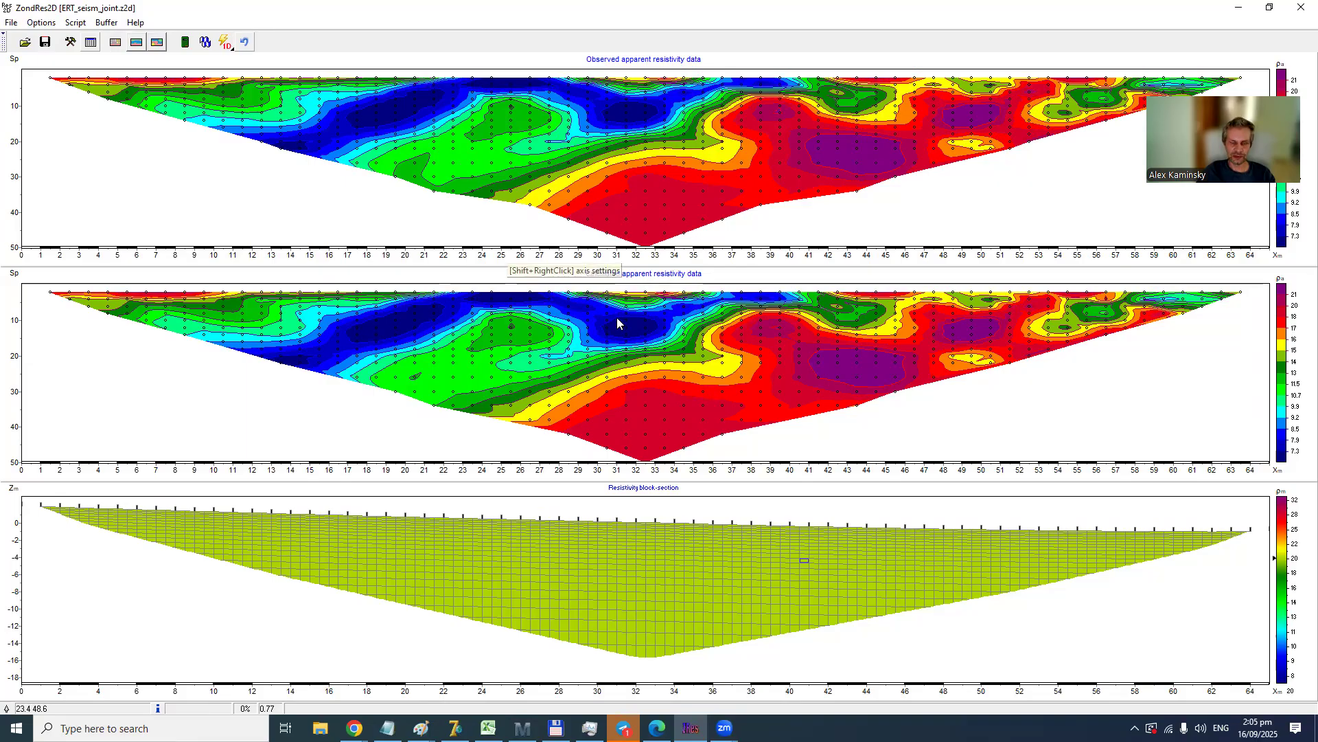
- Show the SRT plot to examine the seismic refraction data and velocity section, and close it
left_click(41, 22)
mouse_move(132, 279)
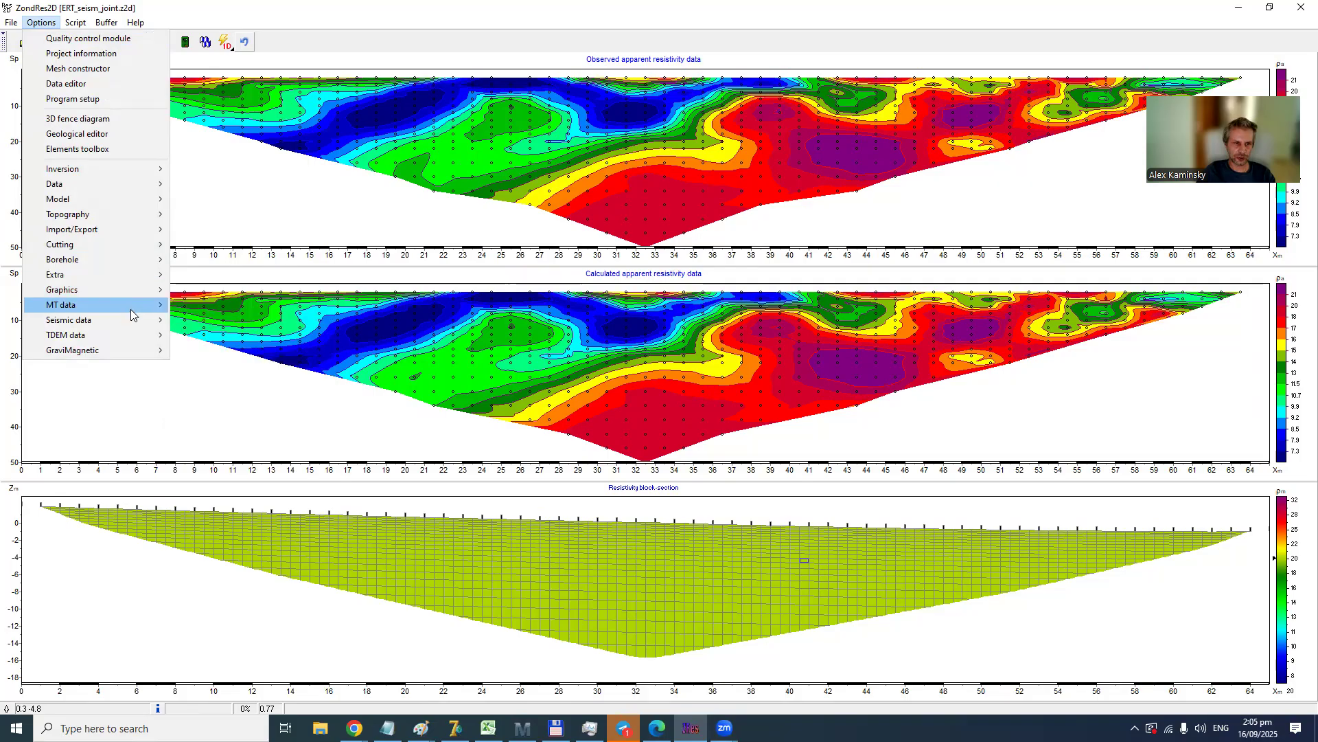
mouse_move(129, 317)
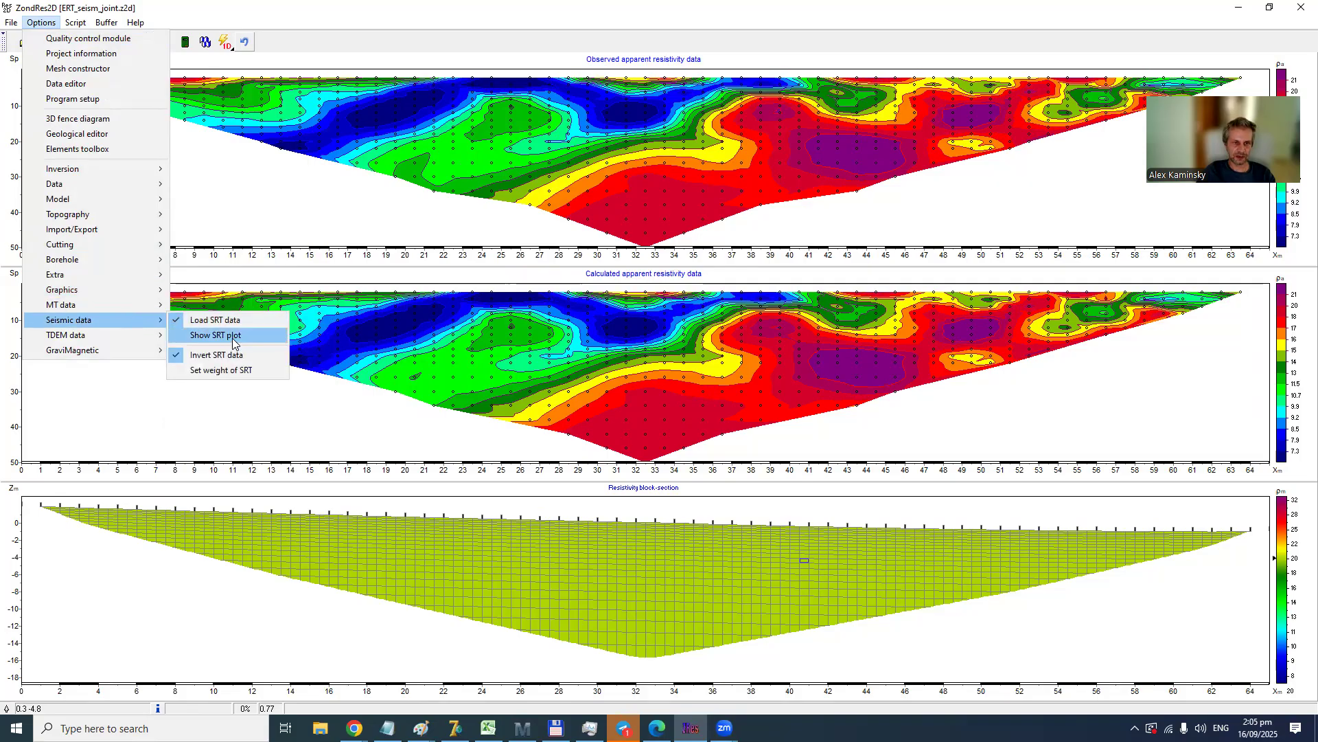
left_click(232, 338)
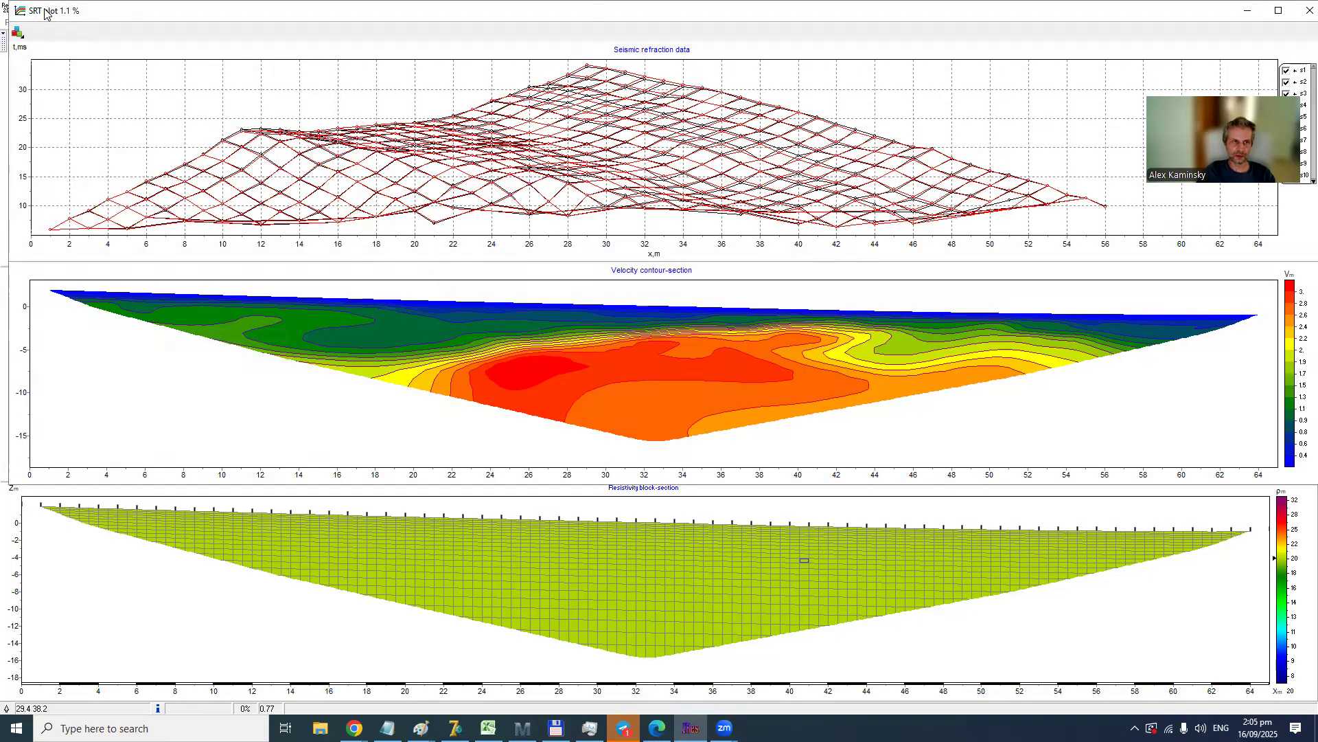
double_click(21, 11)
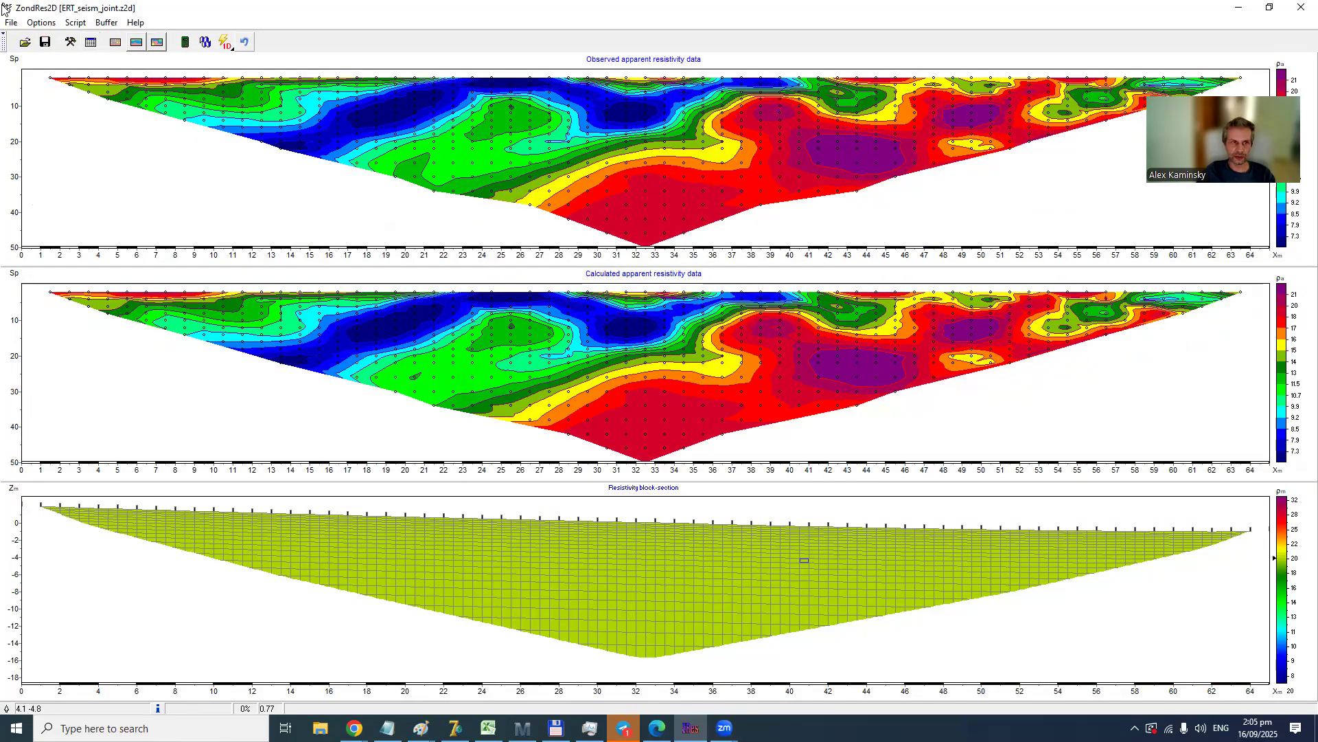
- Check the pushing factor of the cross-gradient inversion and accept the current value
left_click(37, 25)
mouse_move(78, 170)
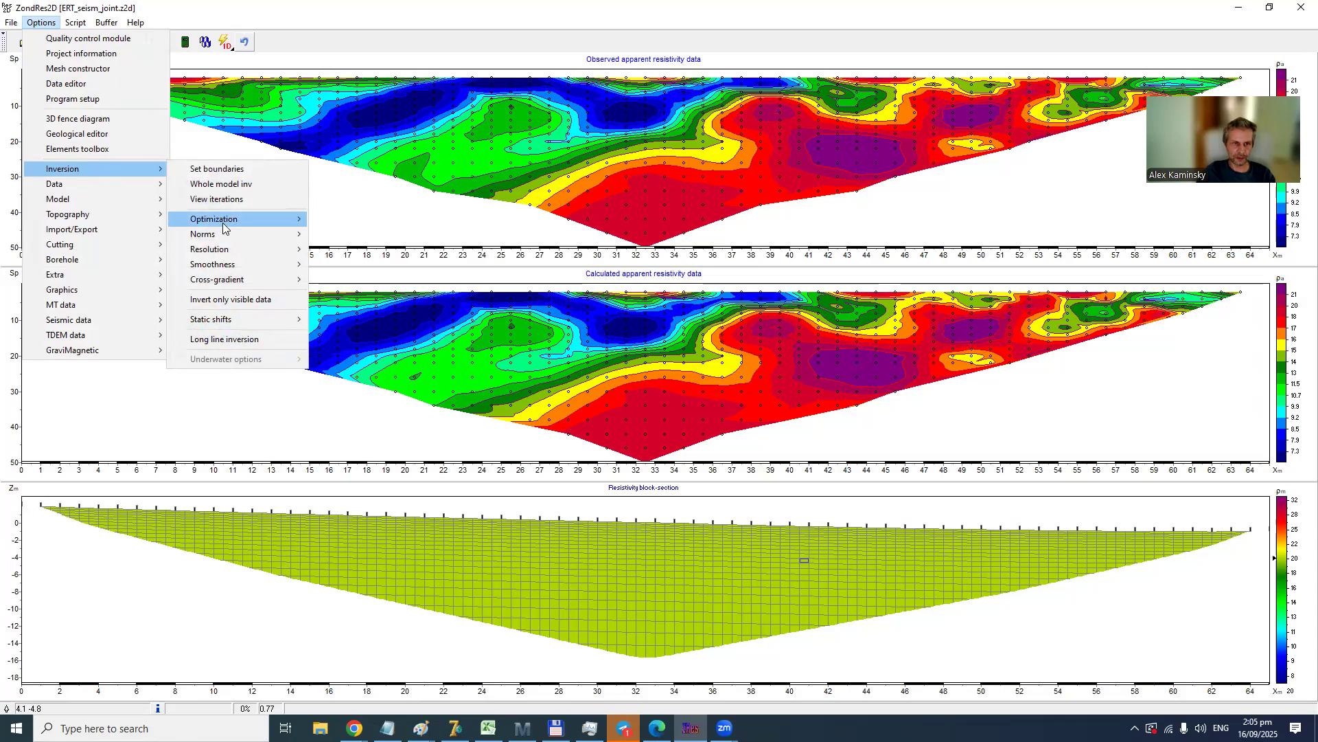
mouse_move(222, 223)
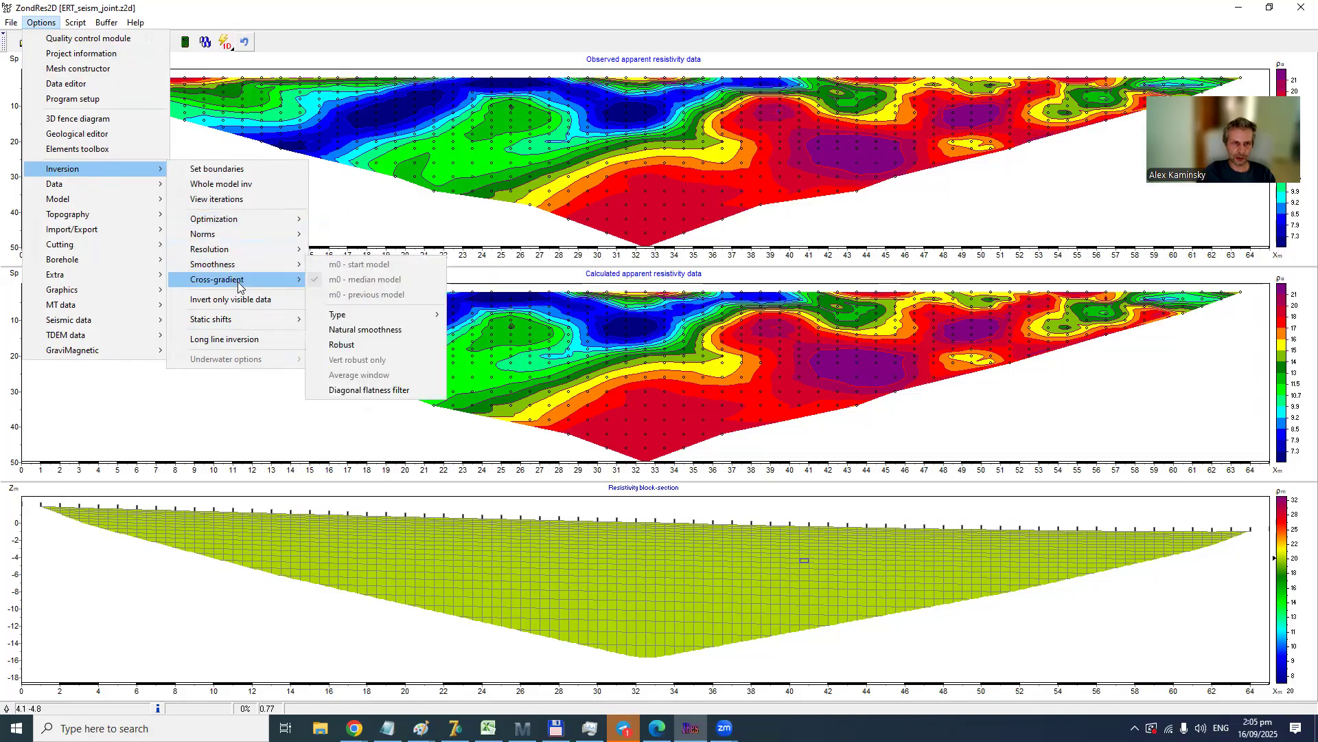
mouse_move(242, 282)
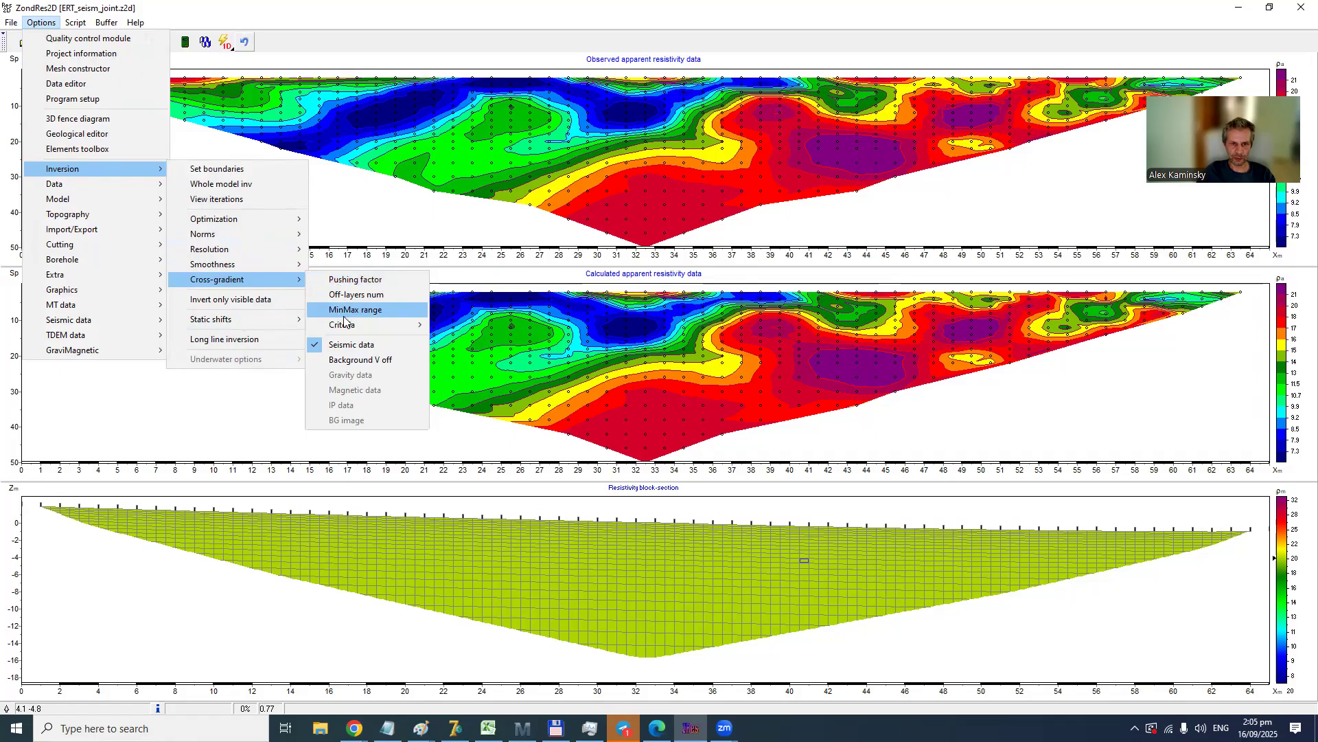
mouse_move(347, 325)
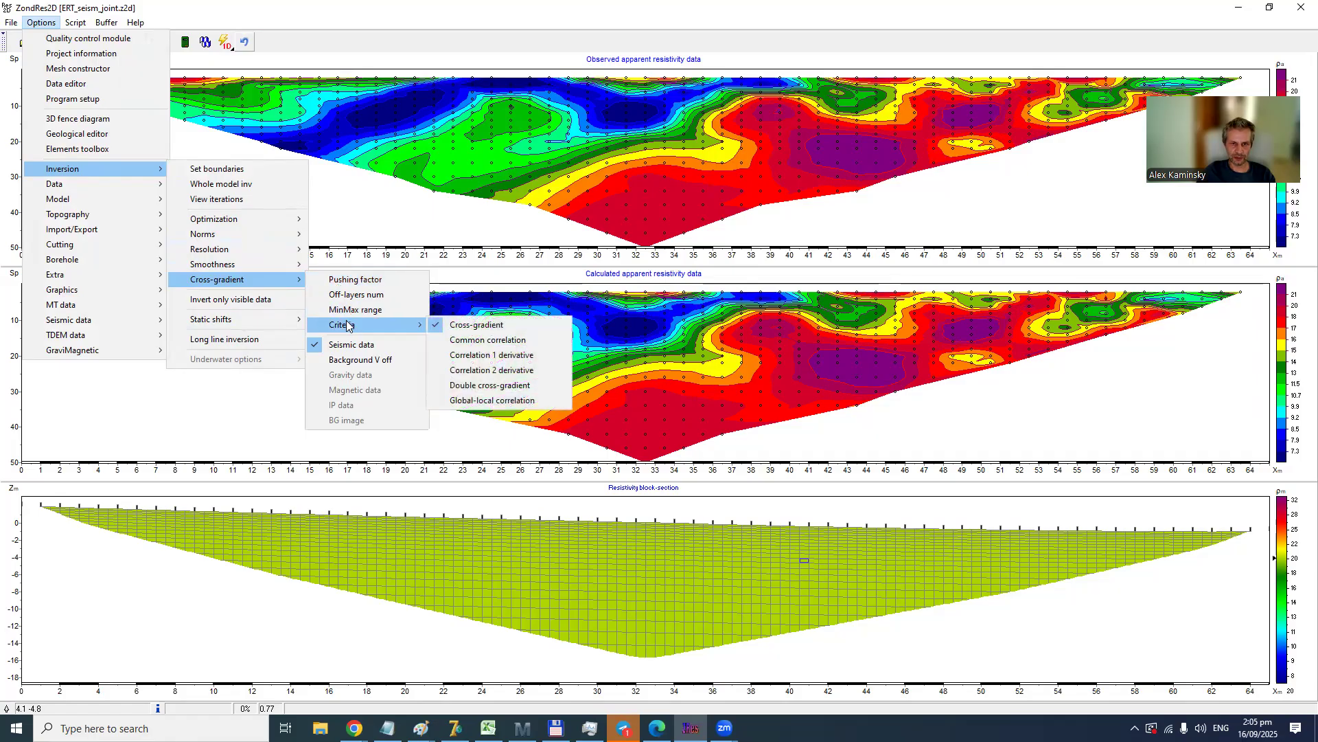
left_click(356, 280)
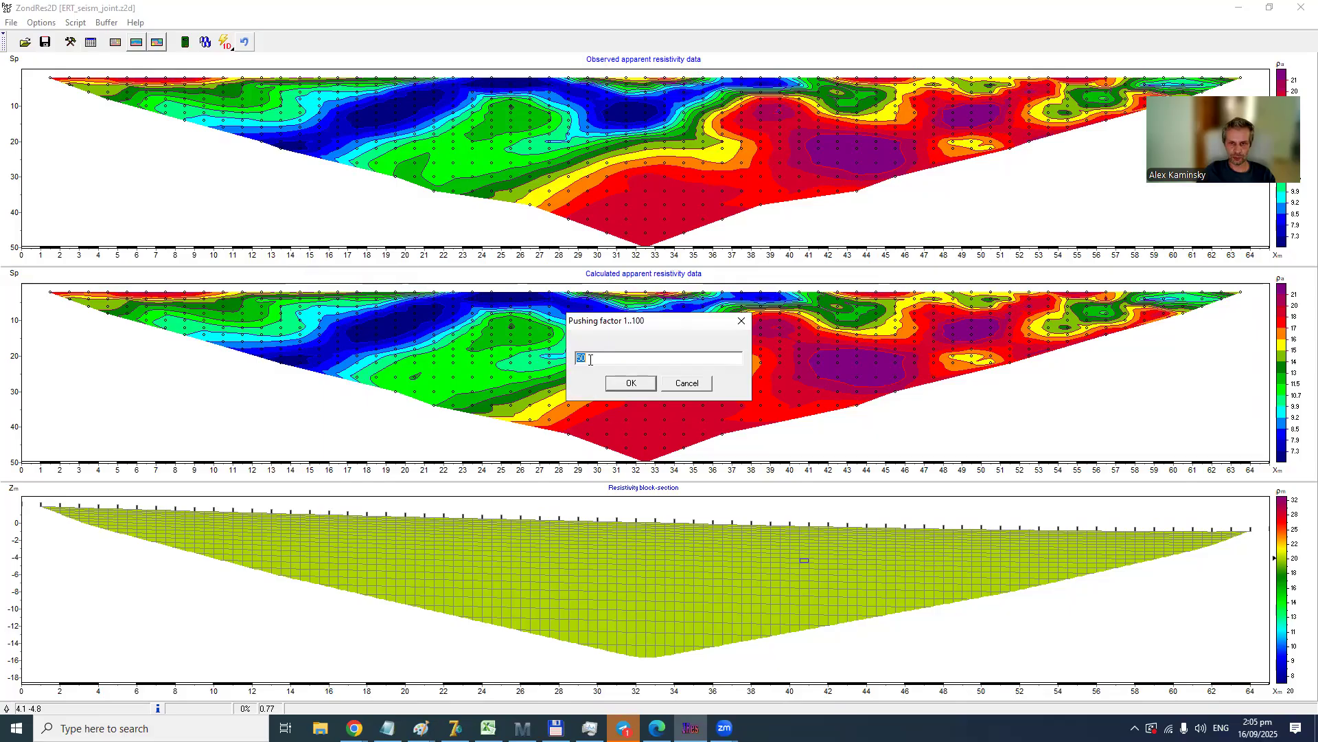
left_click(629, 383)
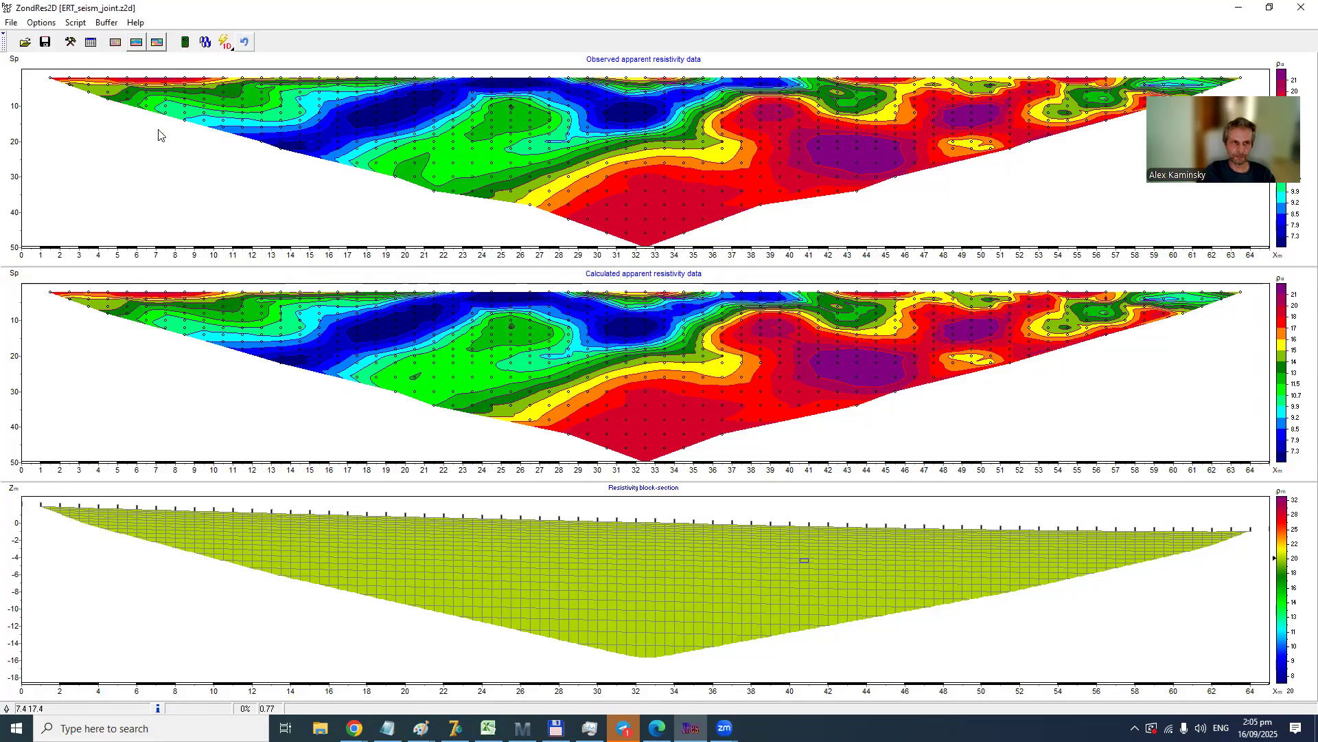
- Run the joint resistivity and seismic inversion for about five iterations and stop it
left_click(204, 42)
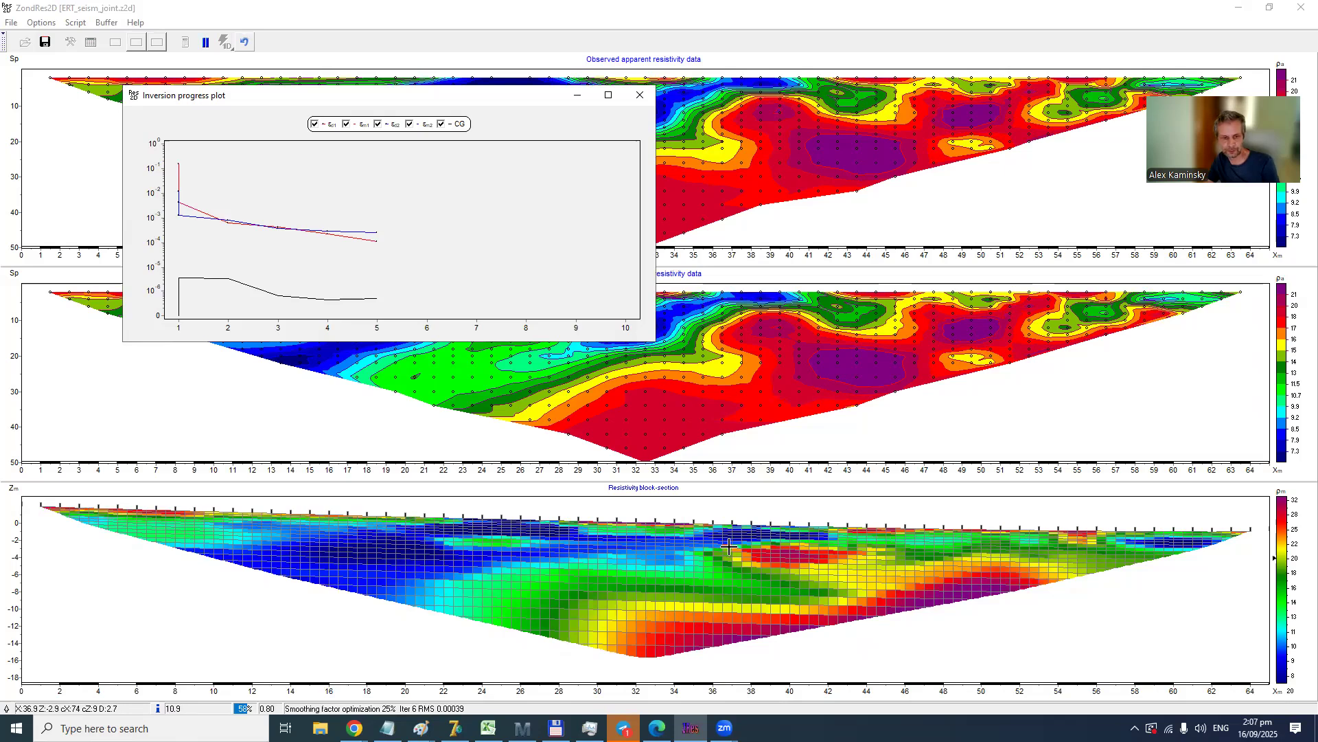
left_click(206, 42)
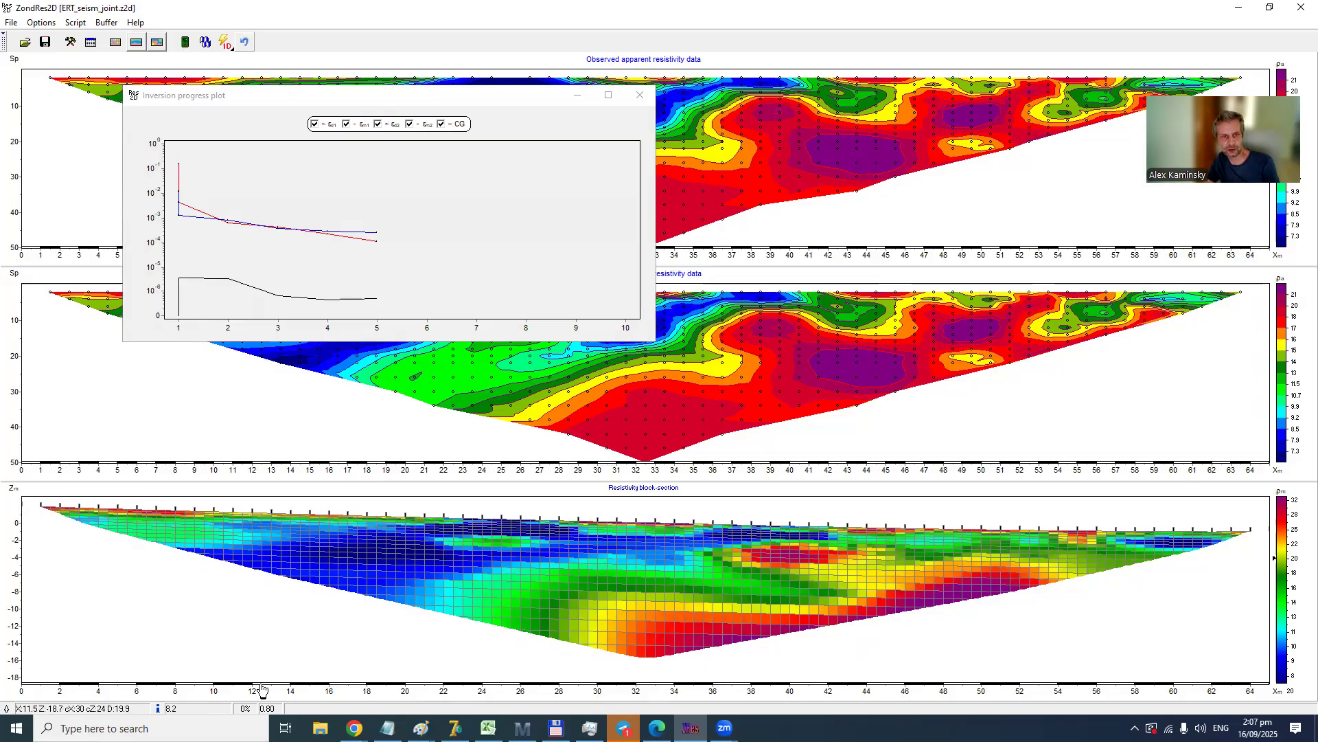
- Show the SRT plot with the inverted velocity section and clear the inversion progress plot off it
left_click(41, 23)
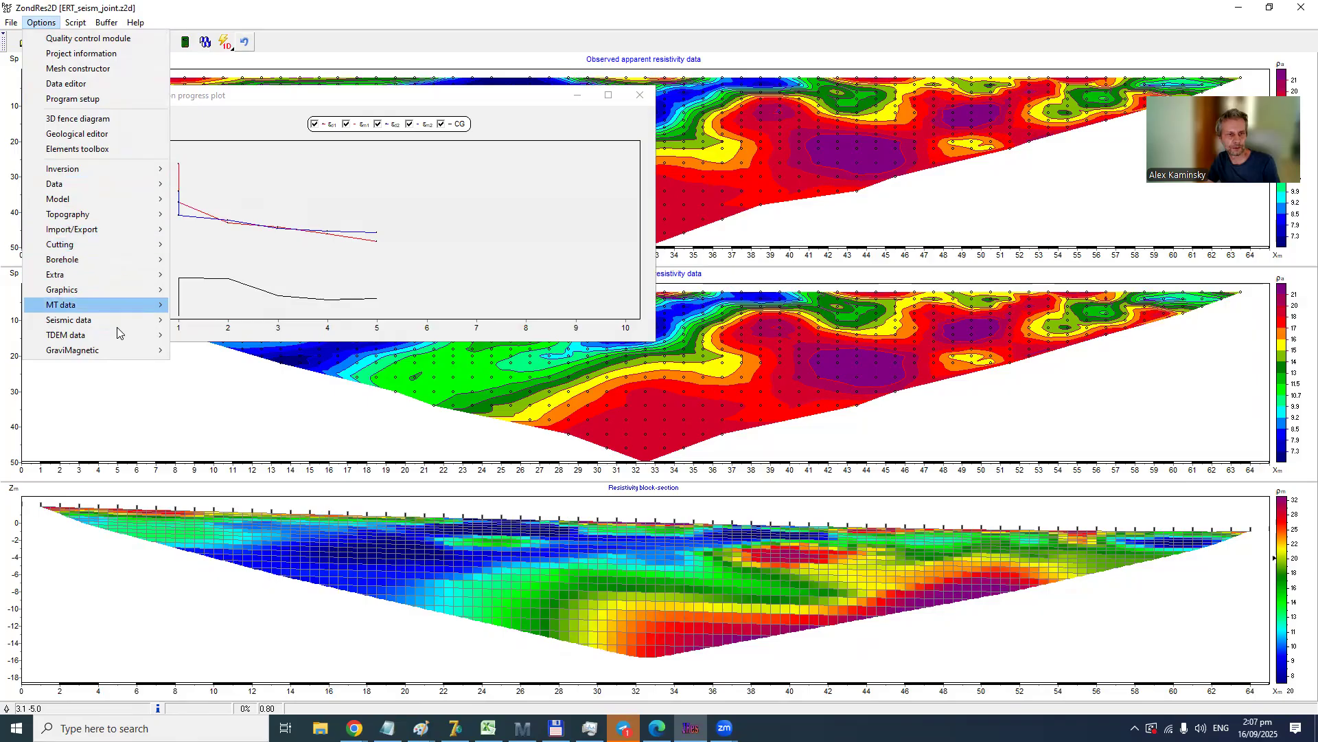
mouse_move(124, 320)
left_click(208, 334)
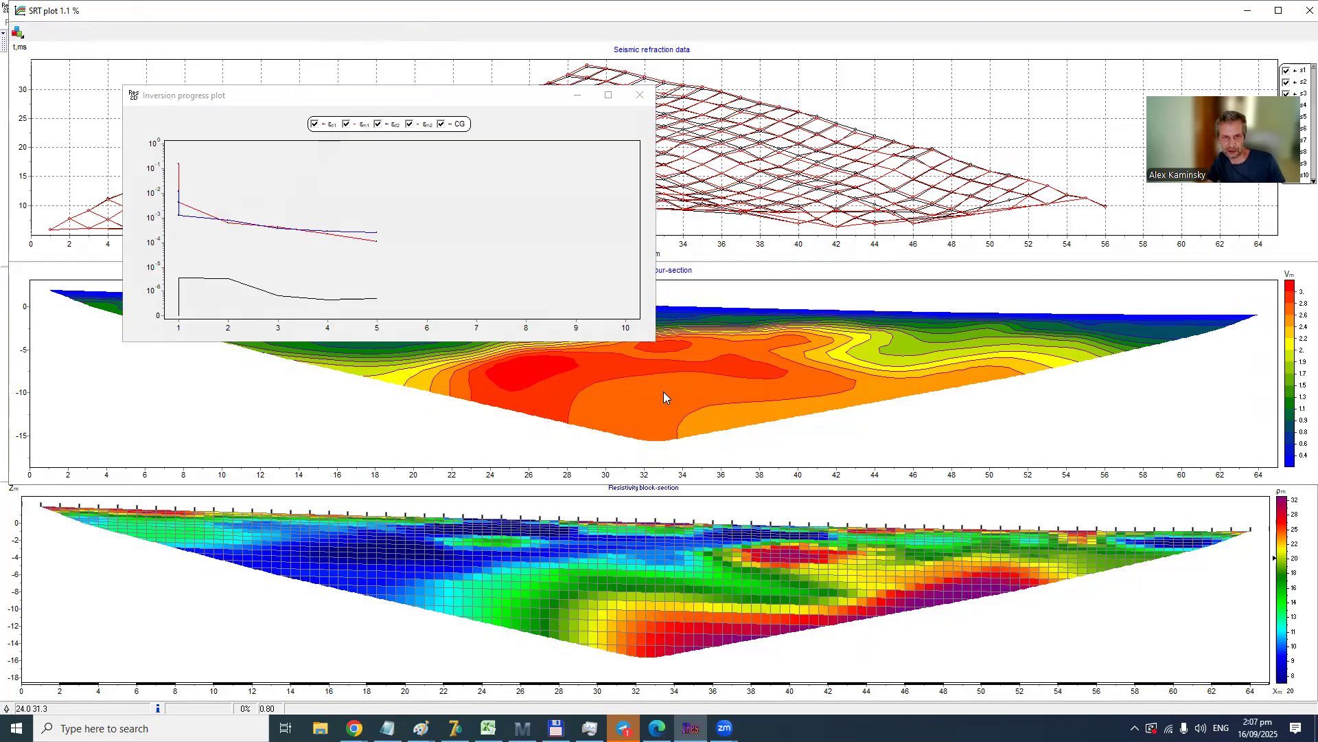
left_click_drag(483, 96, 560, 5)
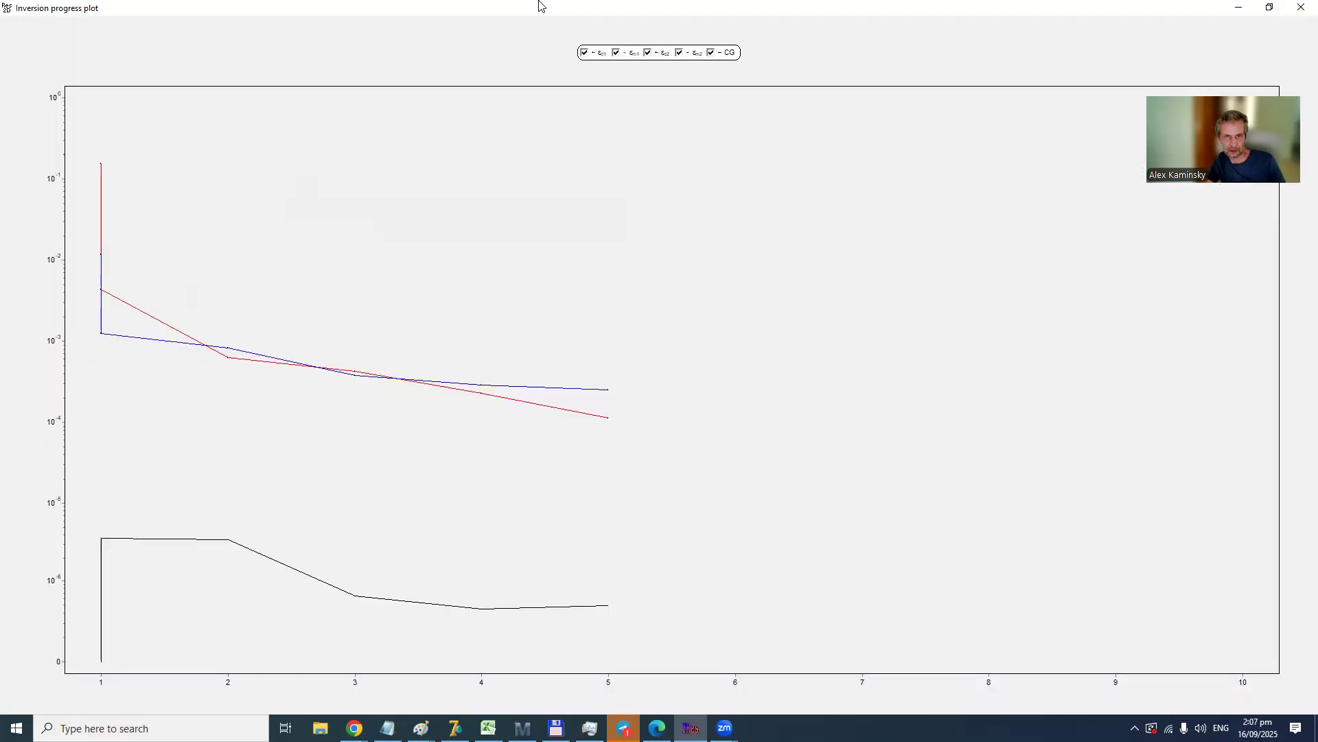
double_click(540, 5)
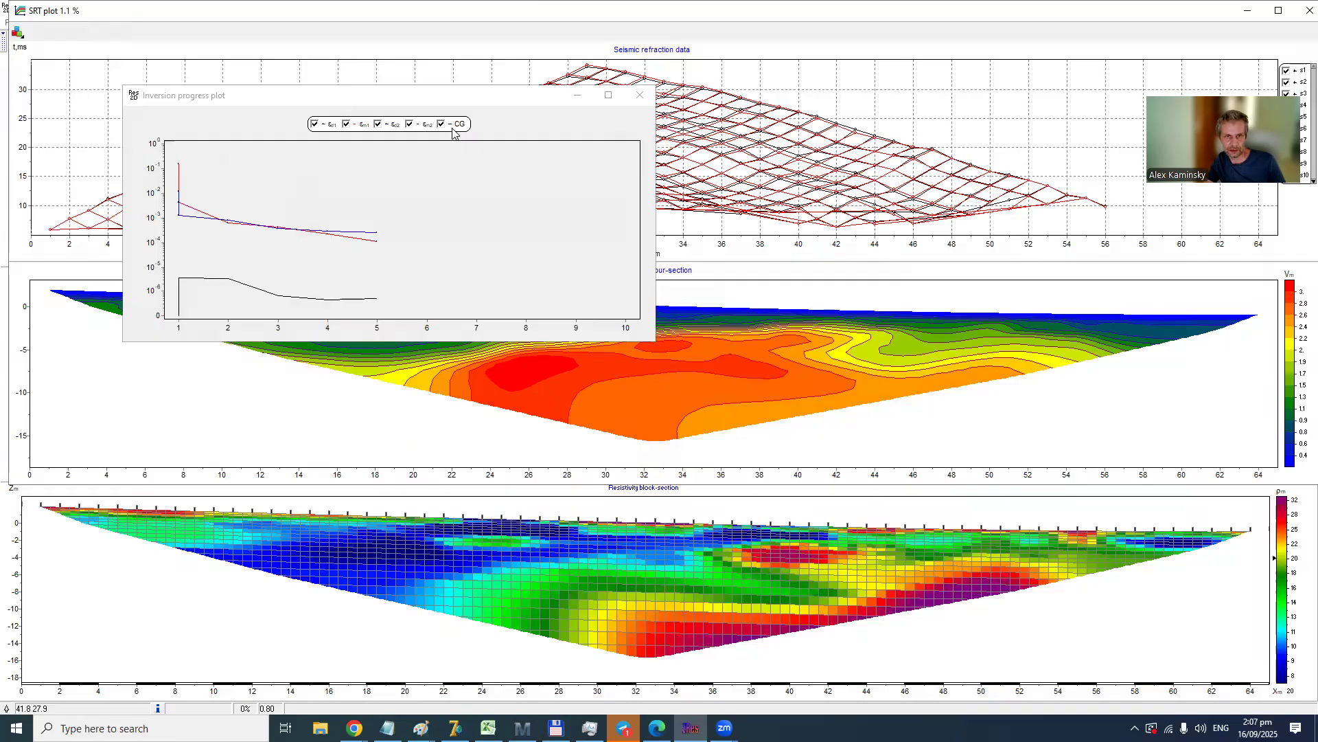
left_click(524, 144)
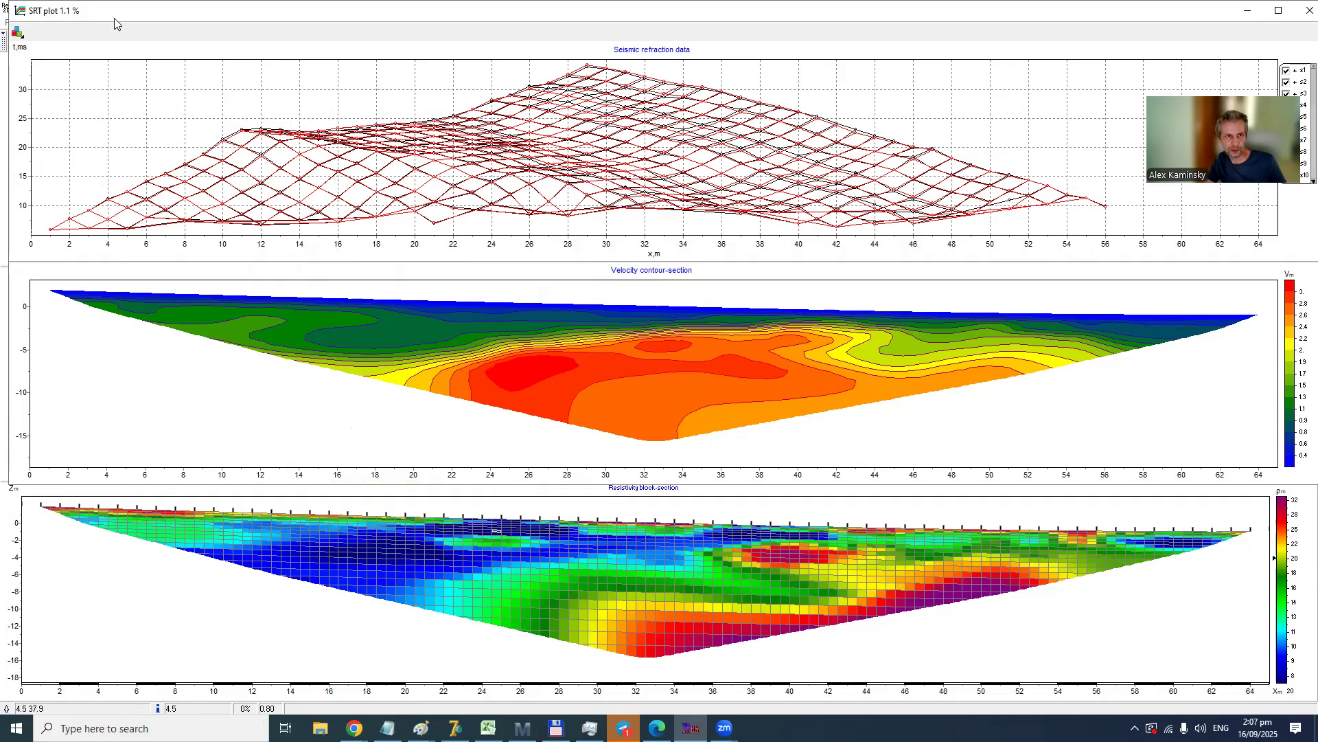
- Display the inverted resistivity model as a contour-section
left_click_drag(164, 17, 153, 49)
left_click(41, 22)
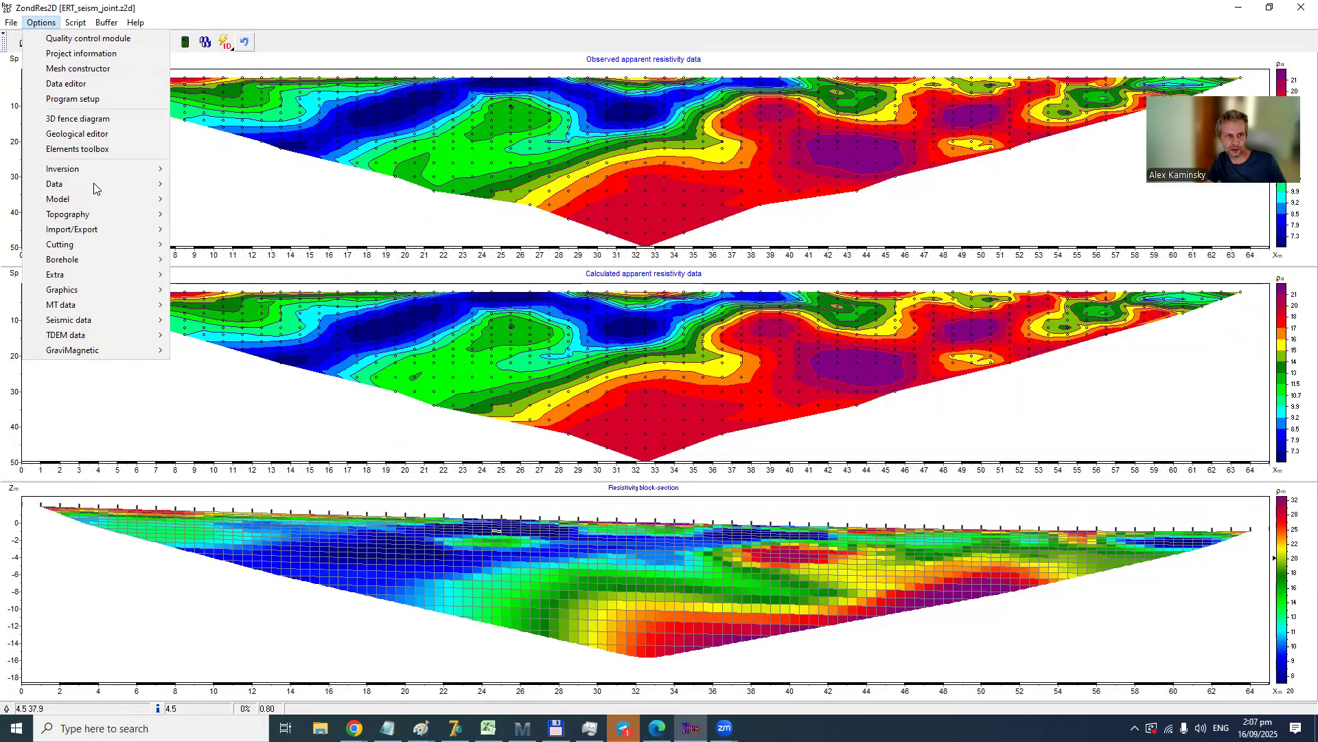
mouse_move(95, 199)
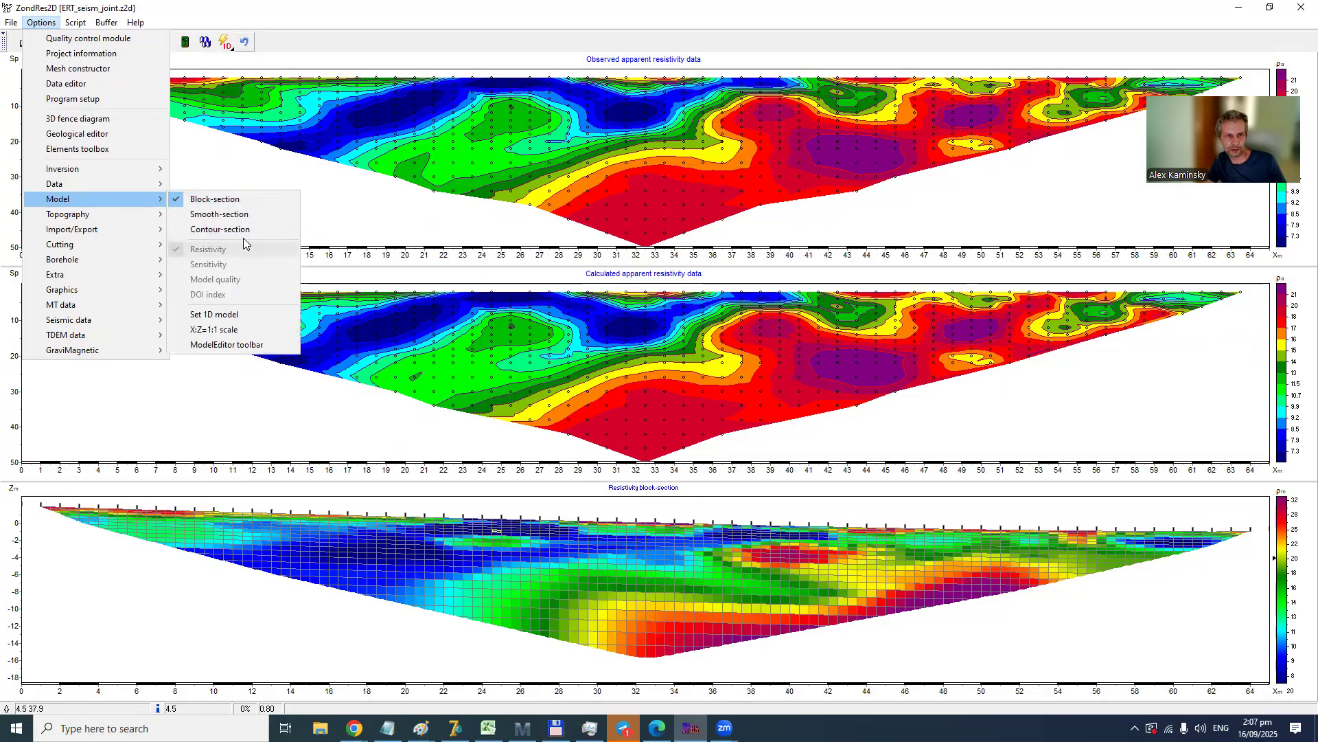
left_click(237, 228)
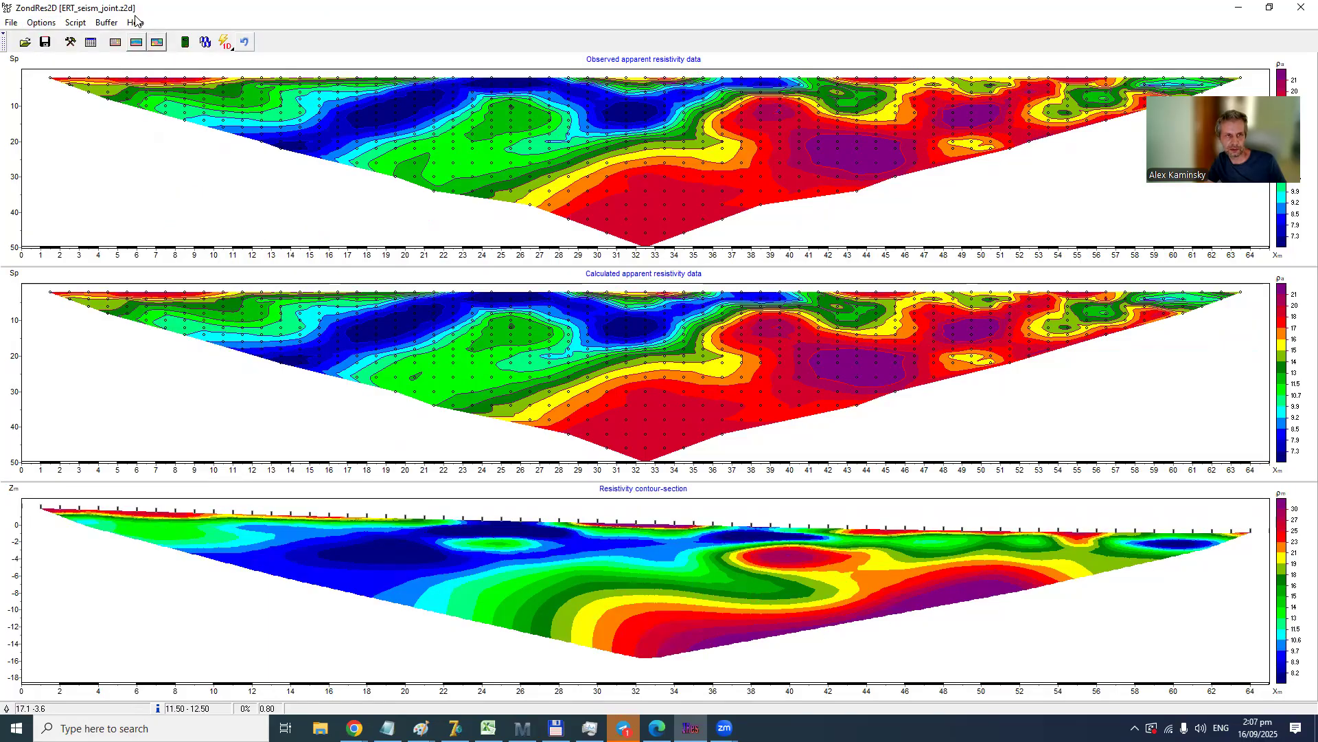
- Reopen the SRT plot, cut the velocity contour-section by rays, and close the plot
left_click(41, 22)
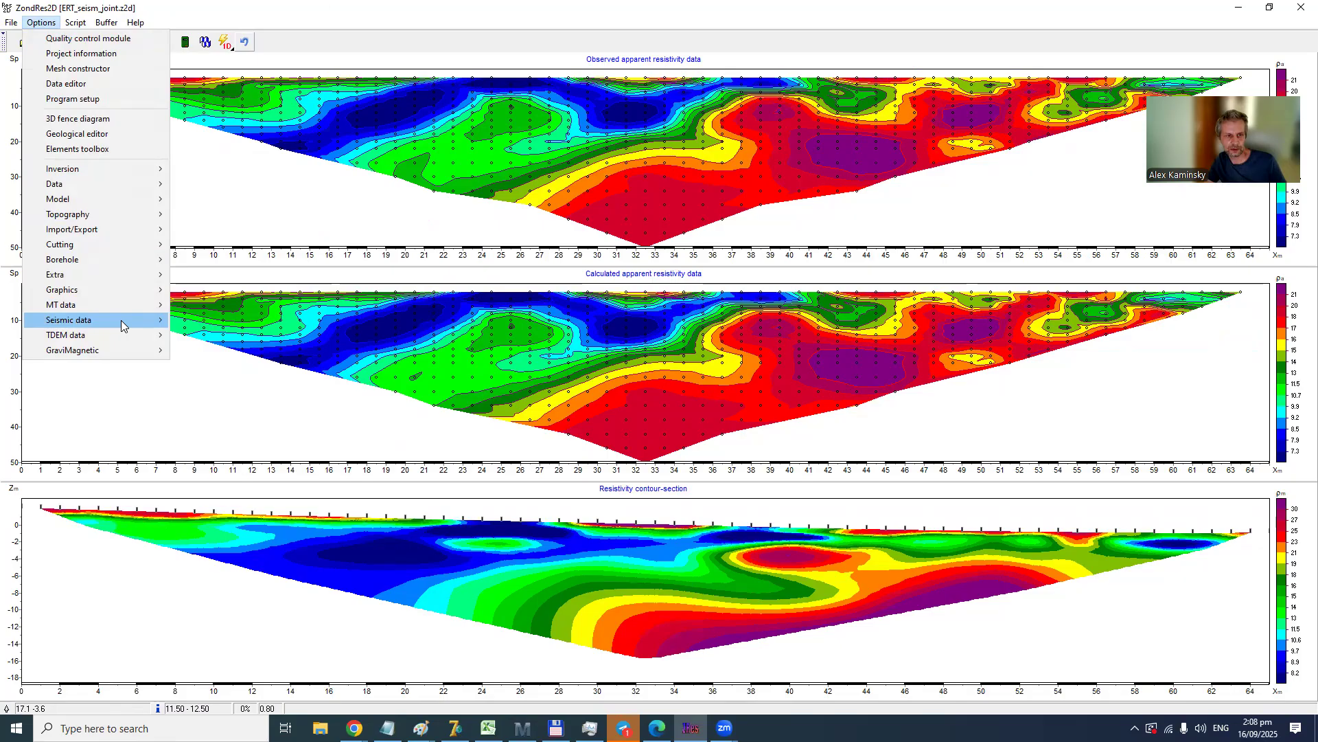
mouse_move(121, 320)
left_click(210, 336)
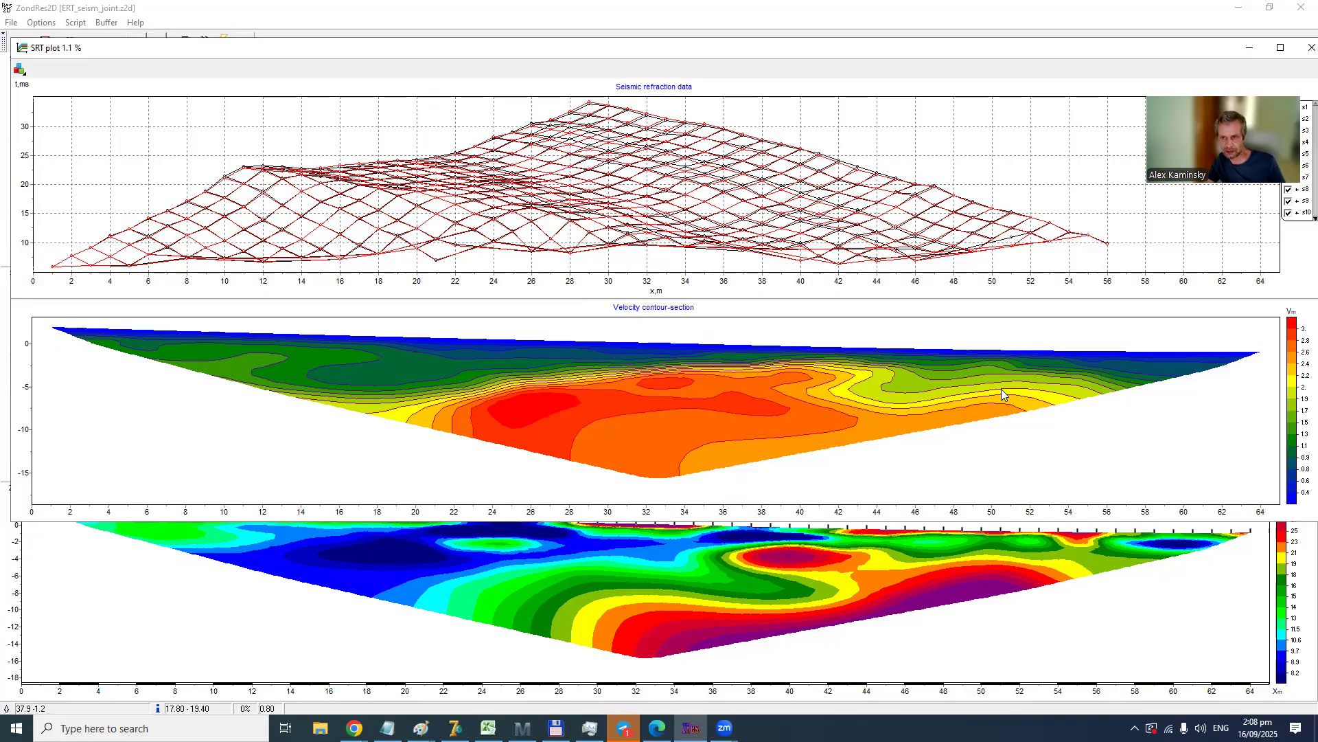
left_click(20, 69)
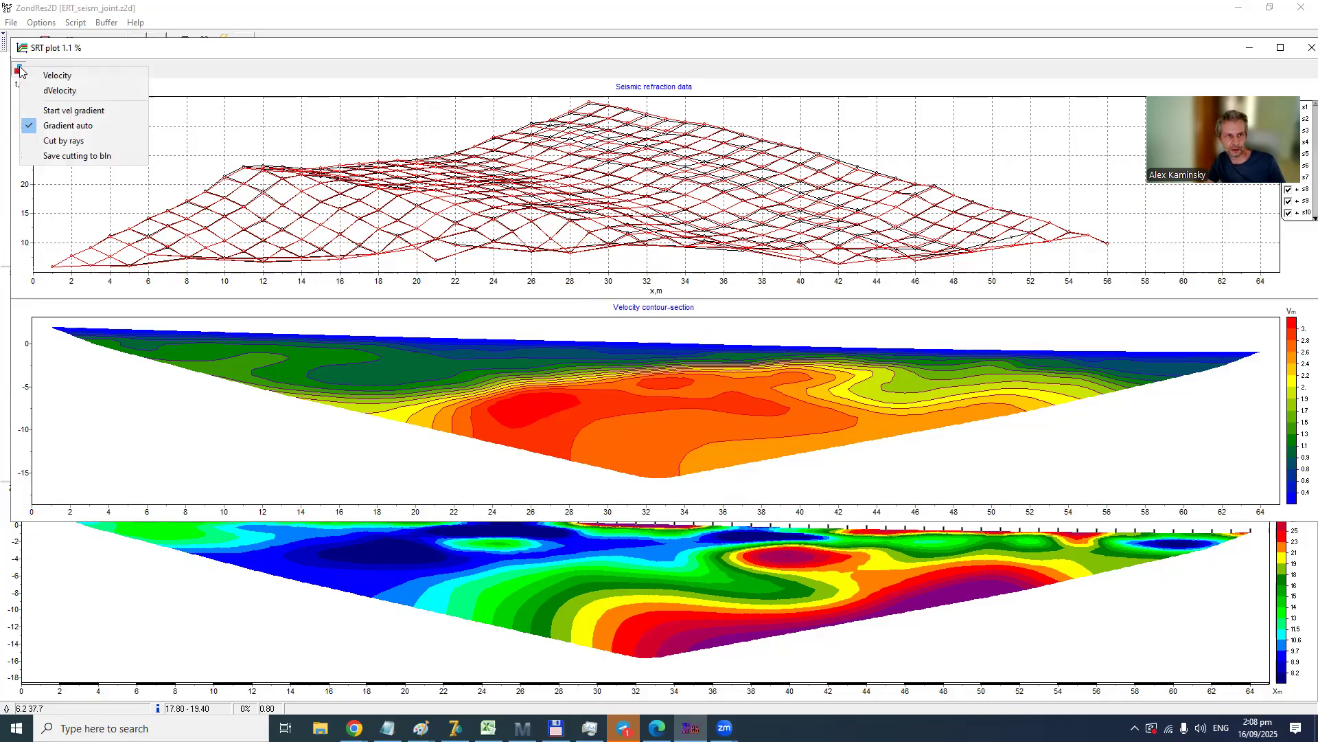
left_click(77, 142)
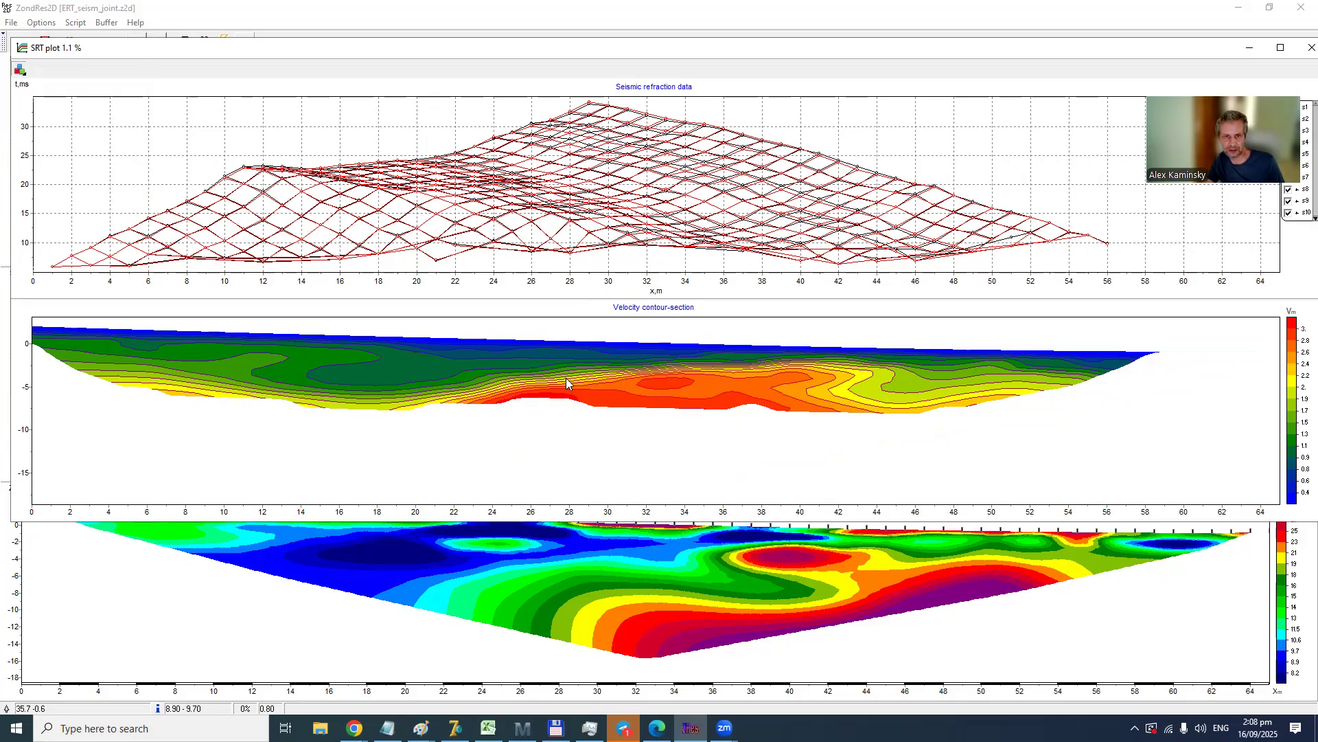
double_click(22, 48)
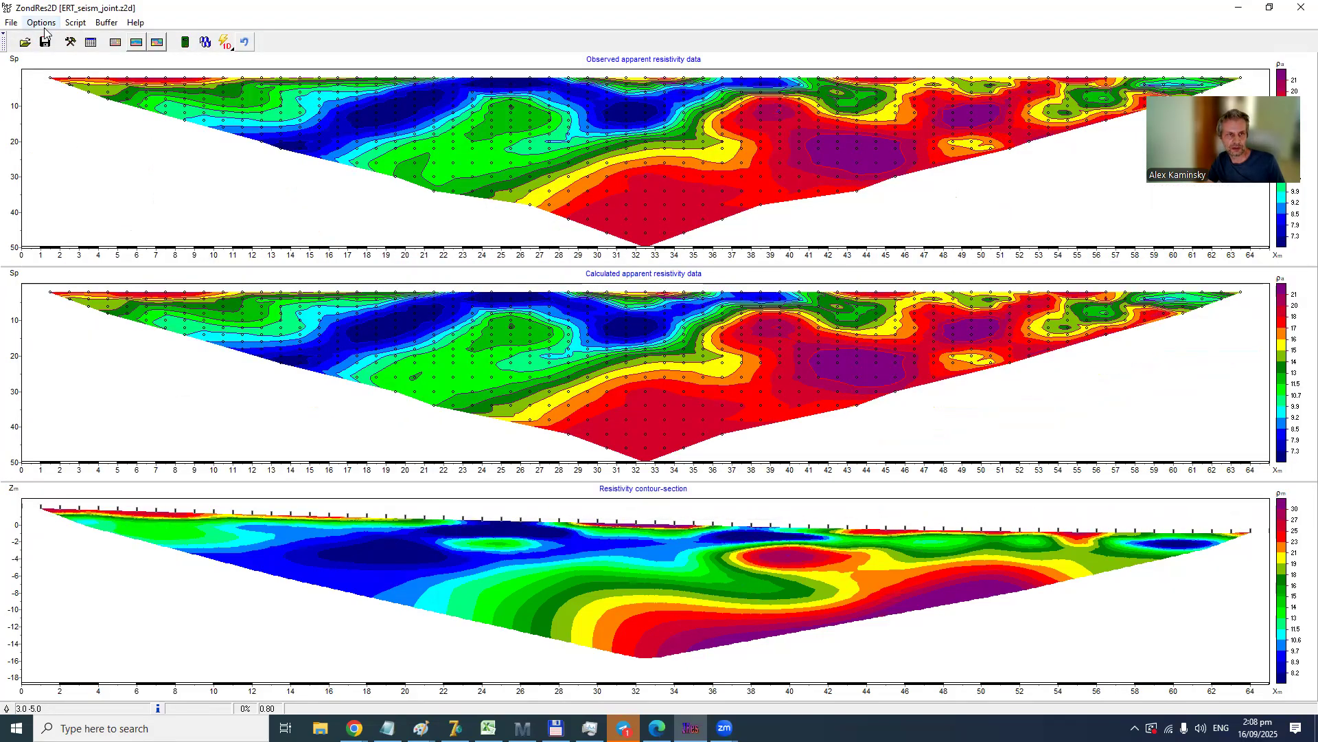
- Switch the resistivity model back to block-section display and reset it to the uniform starting model
left_click(41, 23)
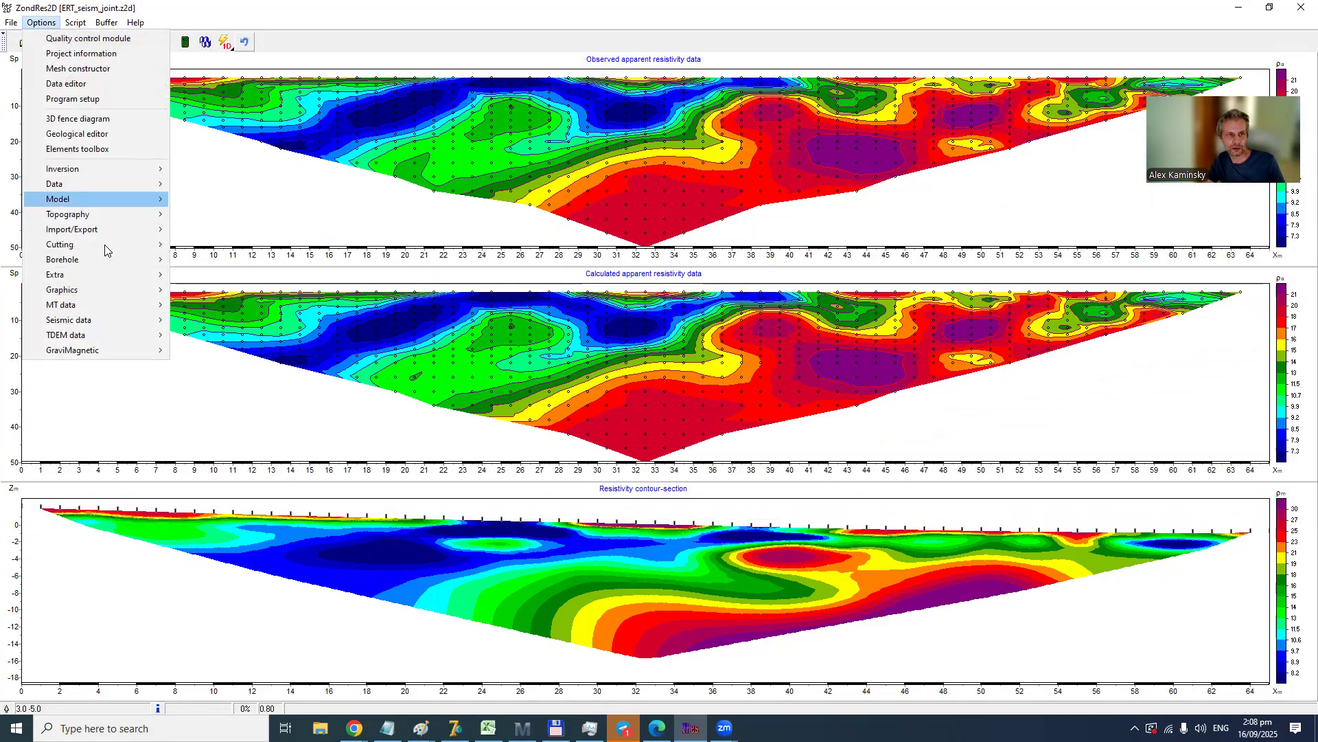
mouse_move(144, 199)
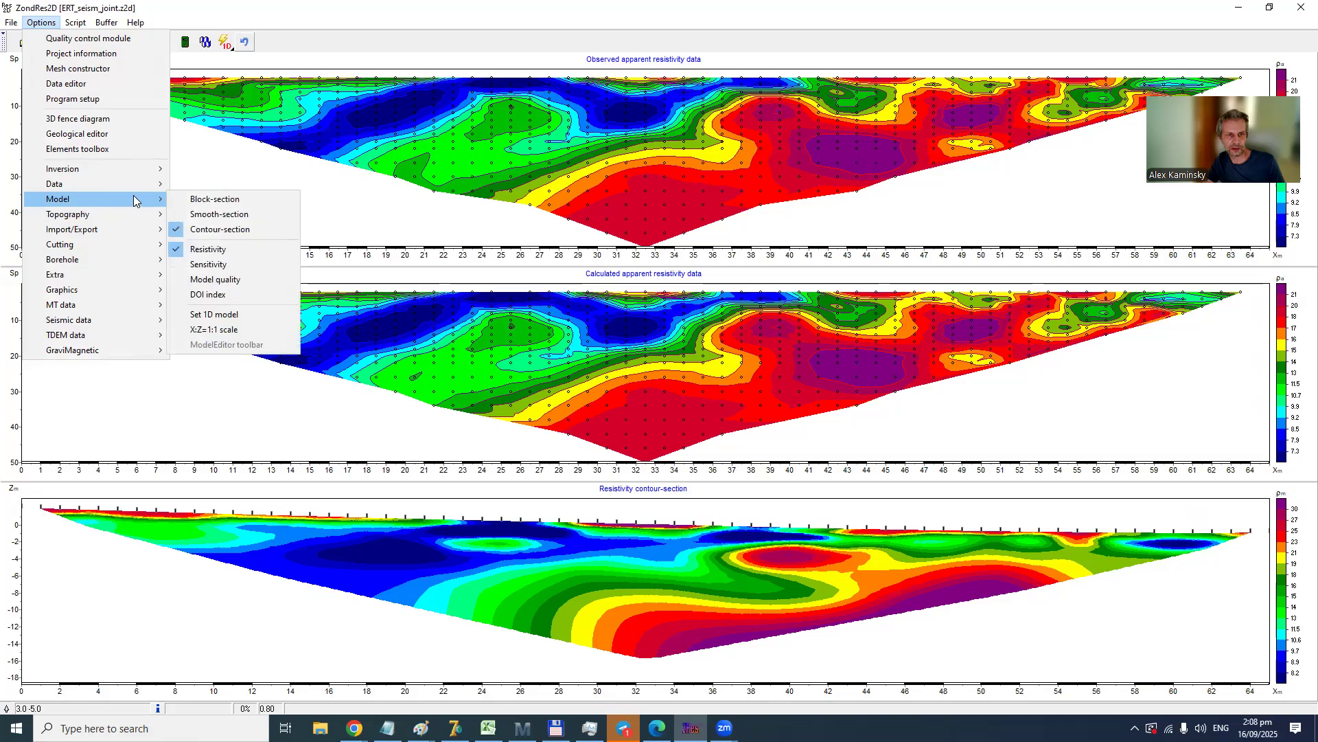
left_click(197, 200)
right_click(576, 551)
left_click(662, 652)
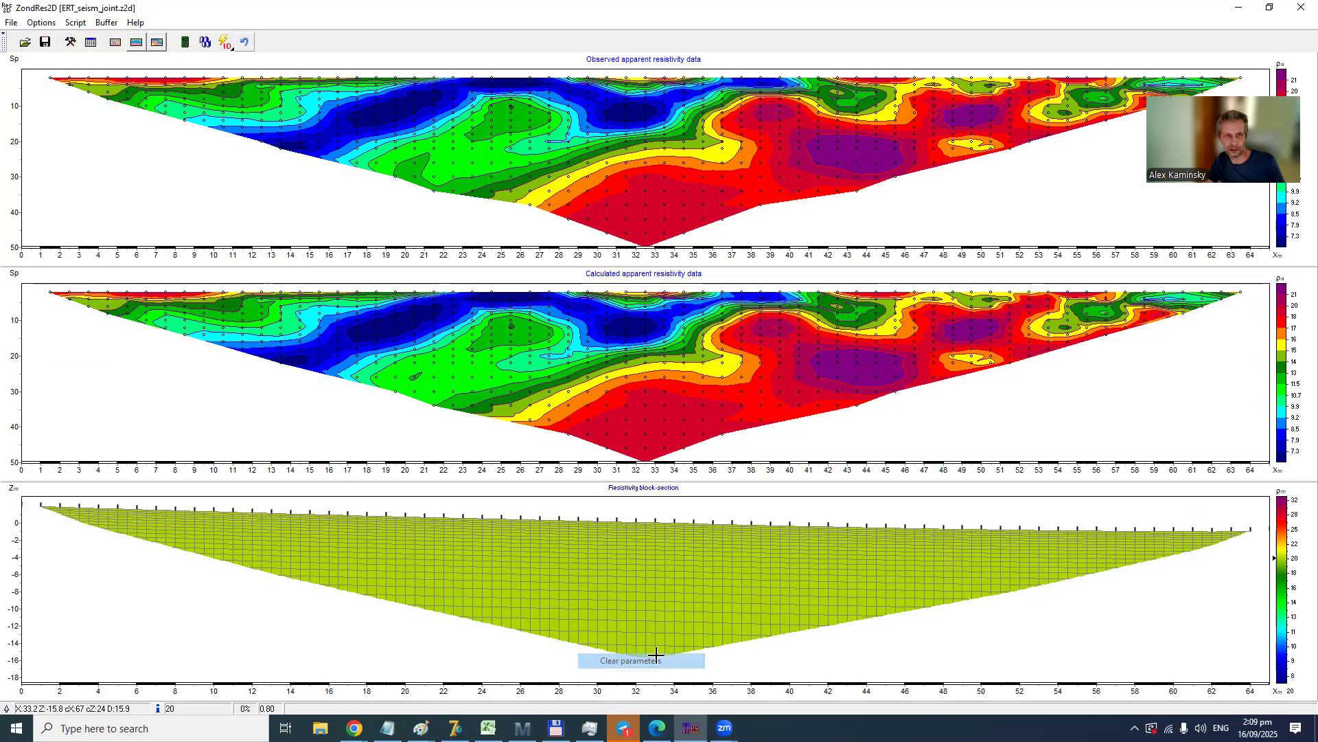
- Set the cross-gradient criterion for the inversion to Global-local correlation
left_click(38, 23)
mouse_move(90, 170)
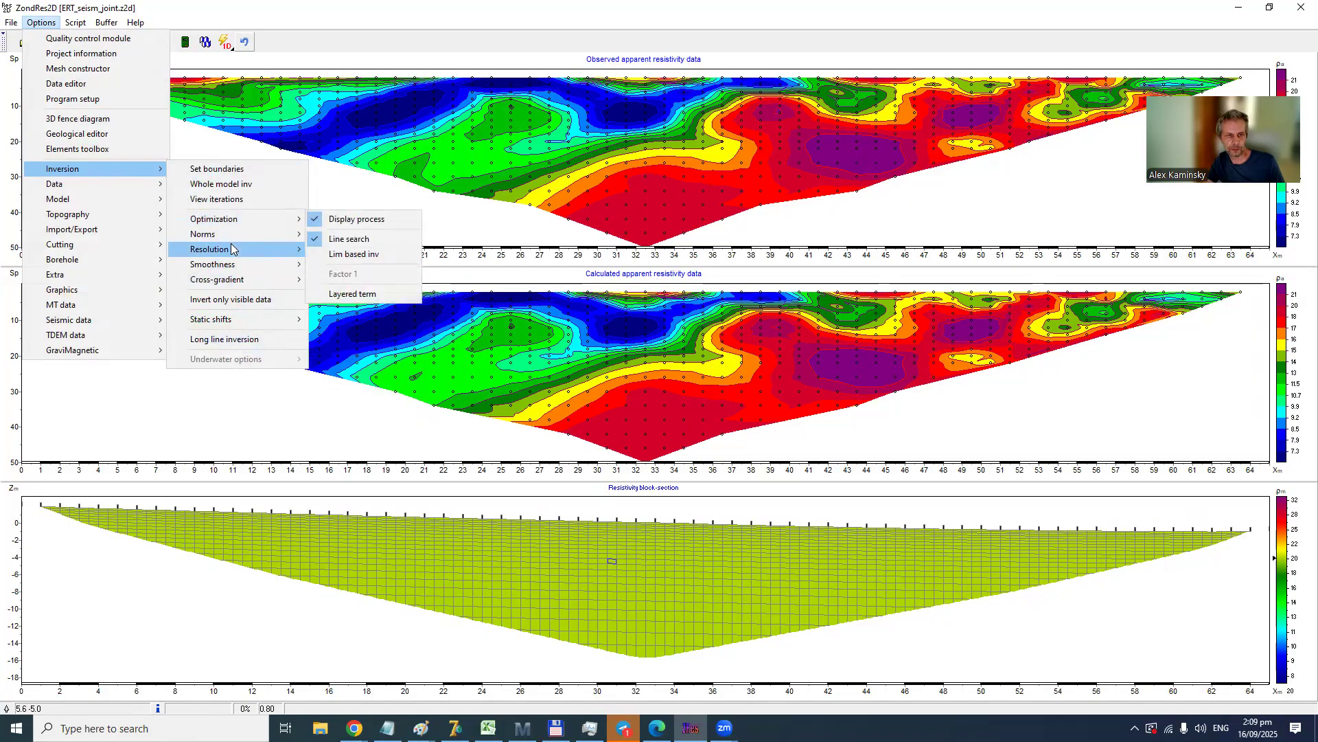
mouse_move(245, 282)
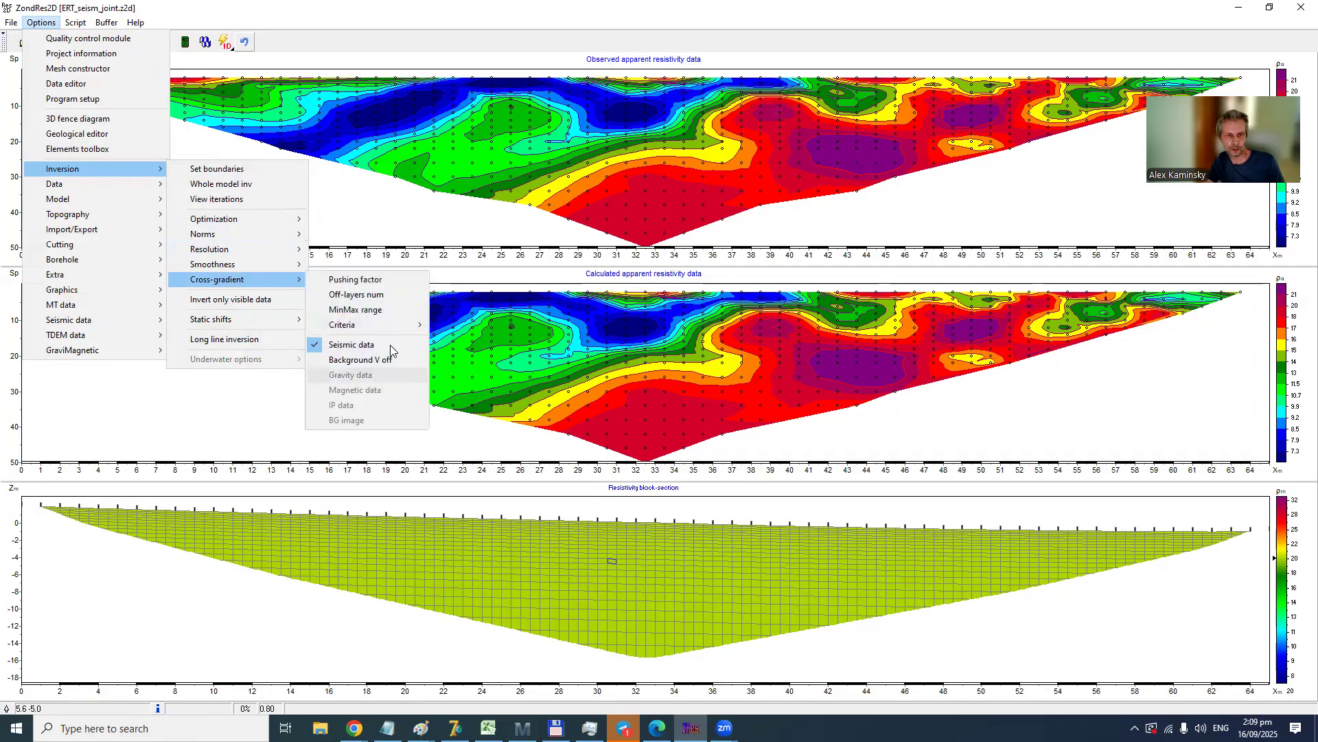
mouse_move(394, 328)
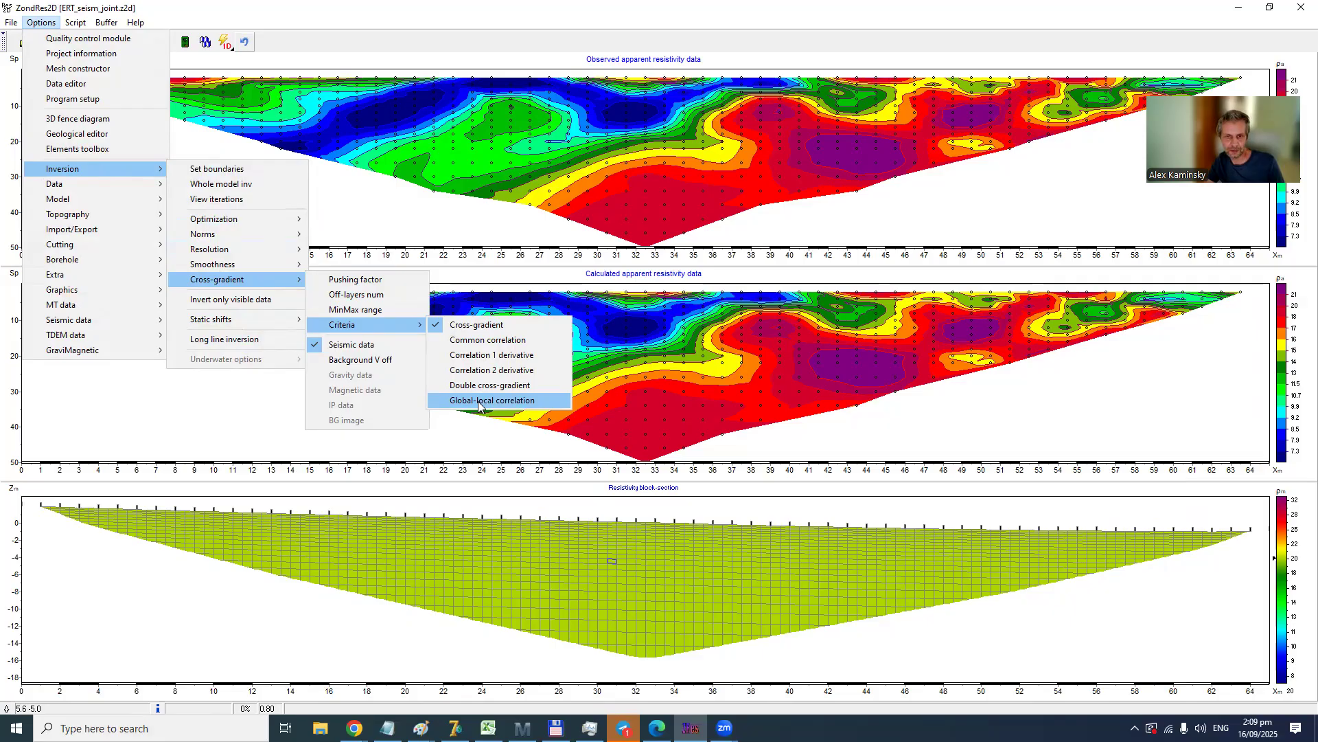
left_click(479, 403)
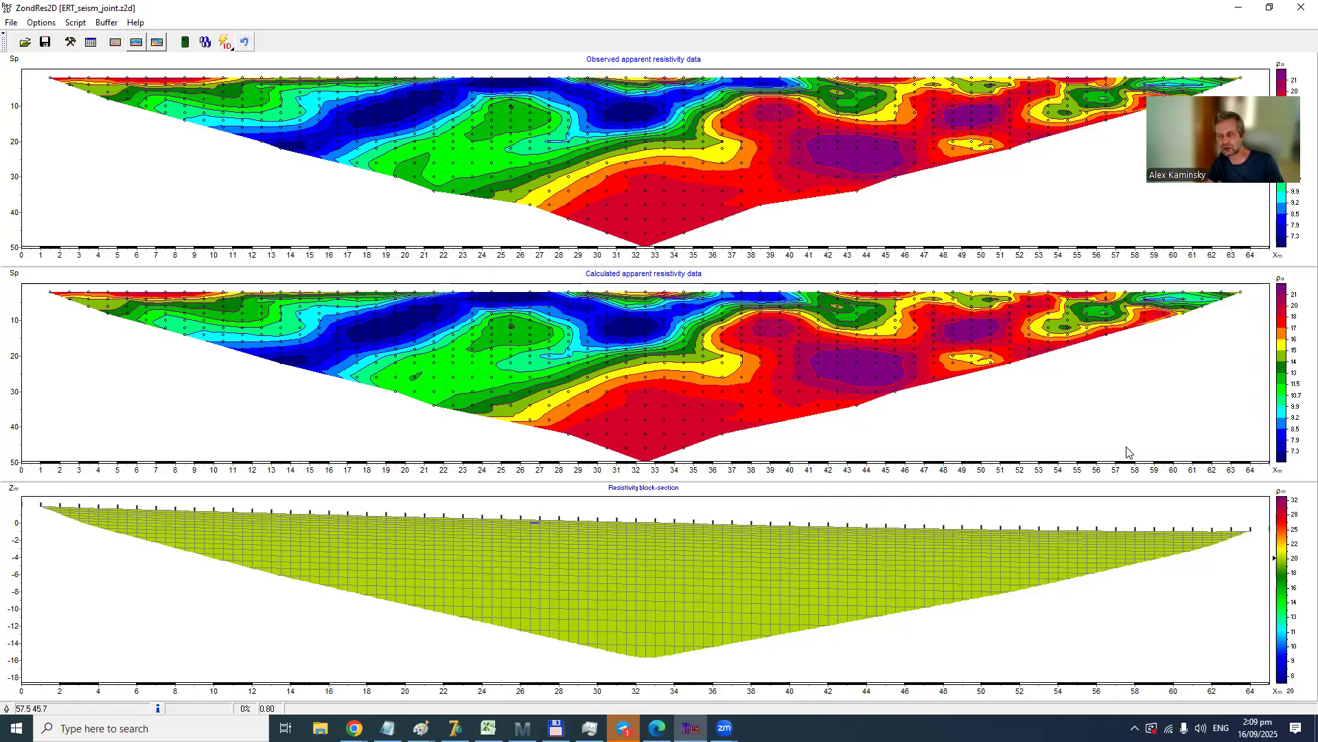
- Set the cross-gradient pushing factor to 0.01
left_click(28, 24)
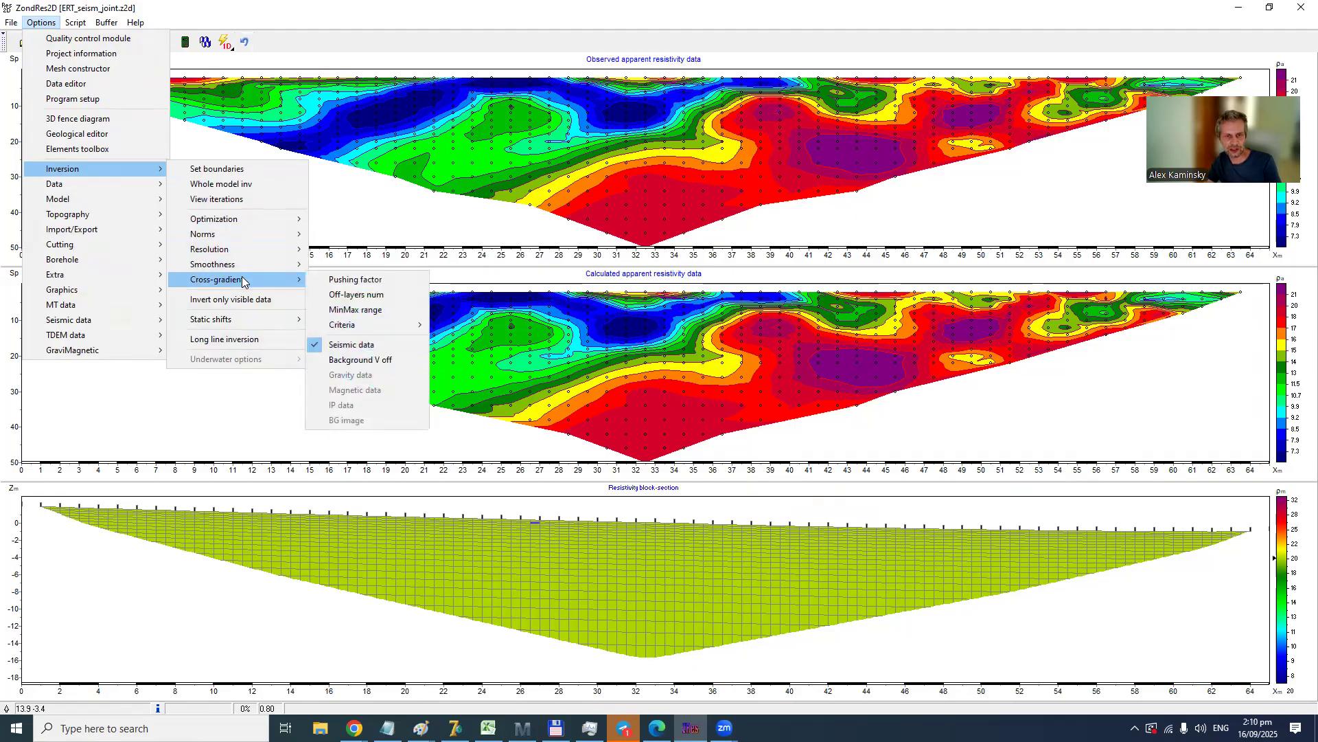
left_click(326, 282)
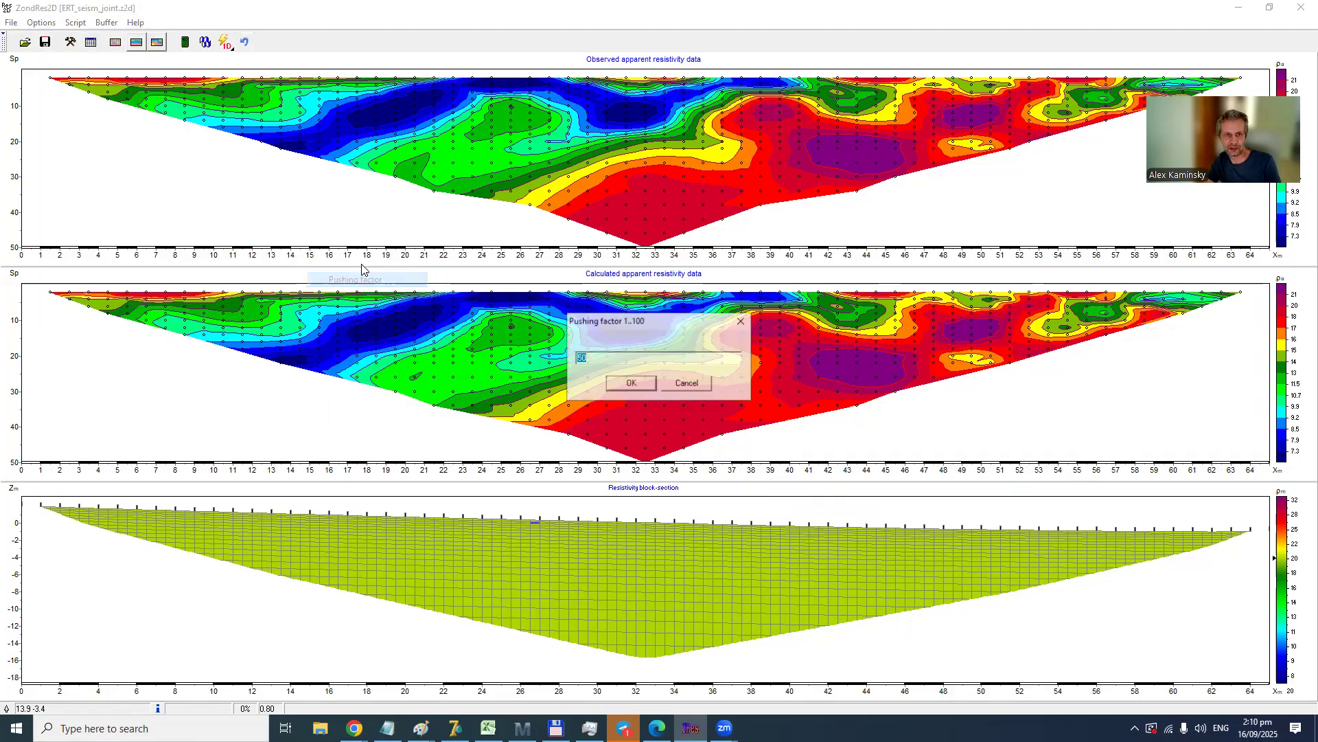
double_click(592, 353)
type("01")
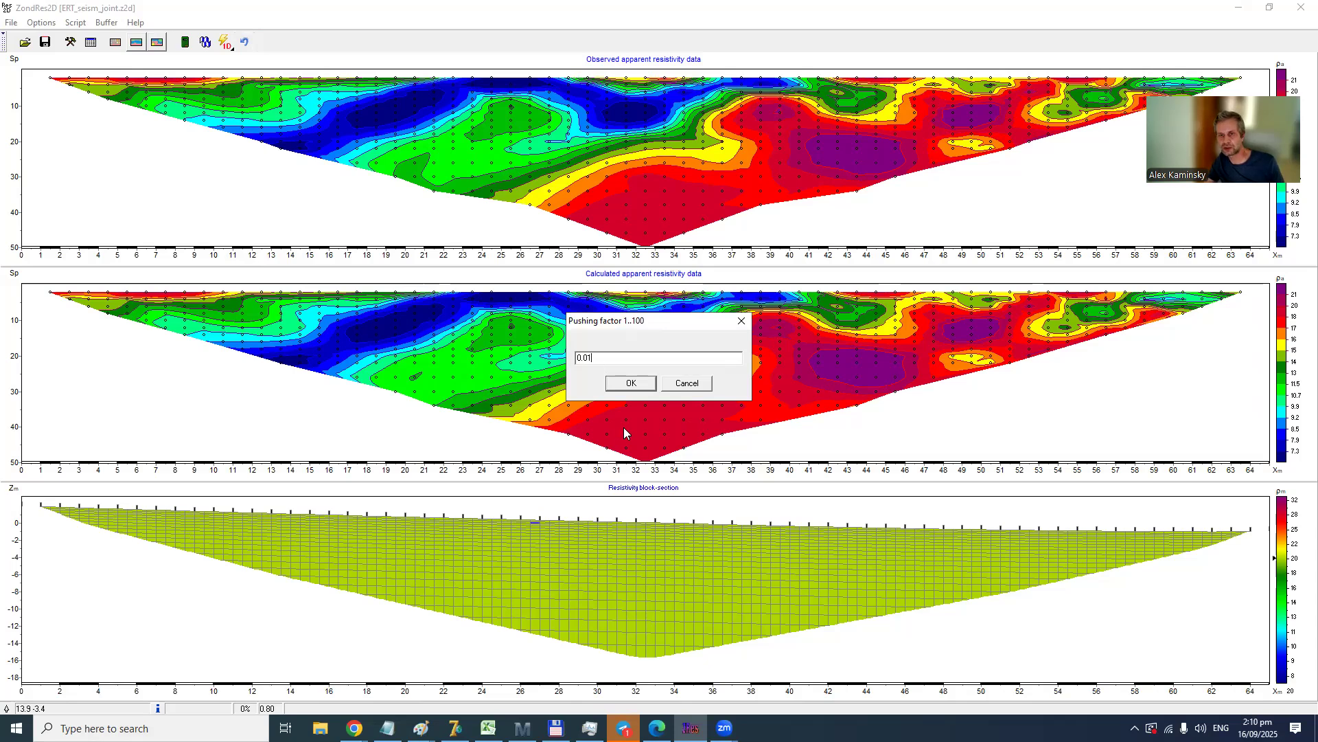
left_click(632, 383)
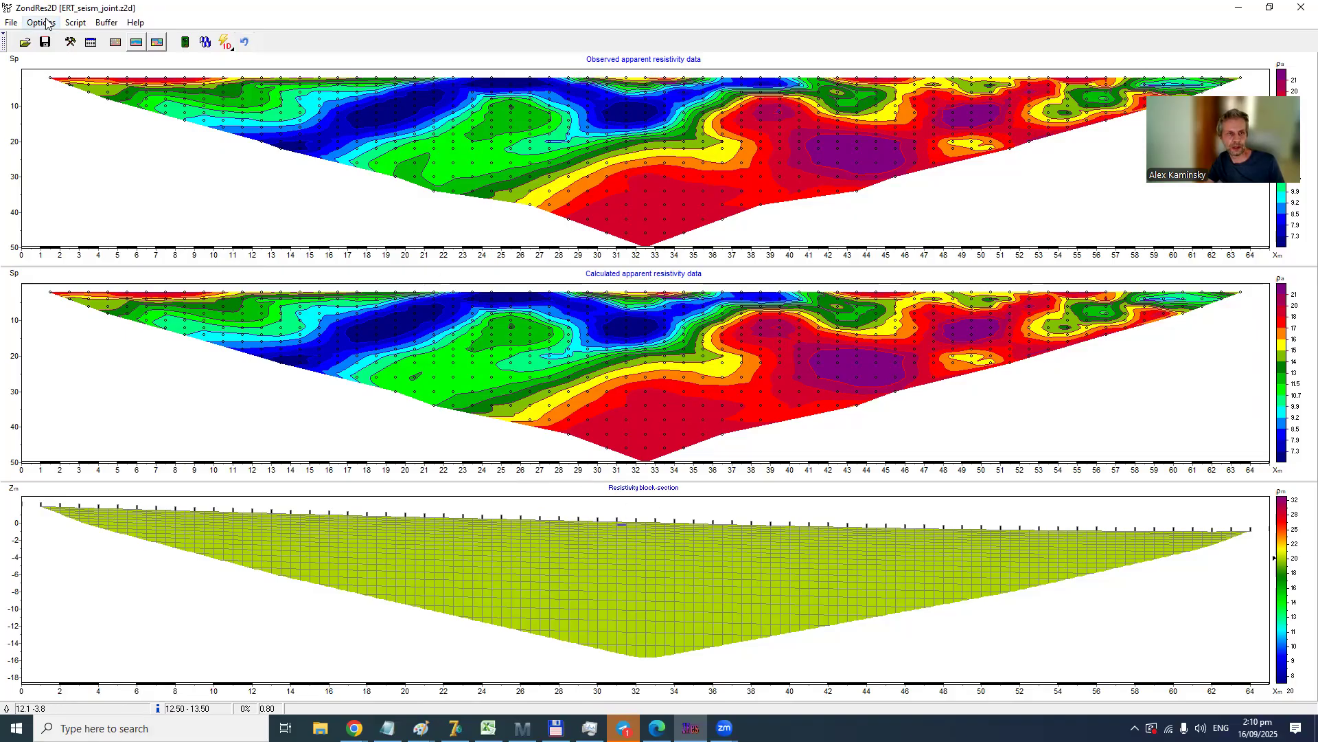
- Confirm the program setup with 10 iterations and the 0.01 pushing factor, and run the joint inversion
left_click(68, 42)
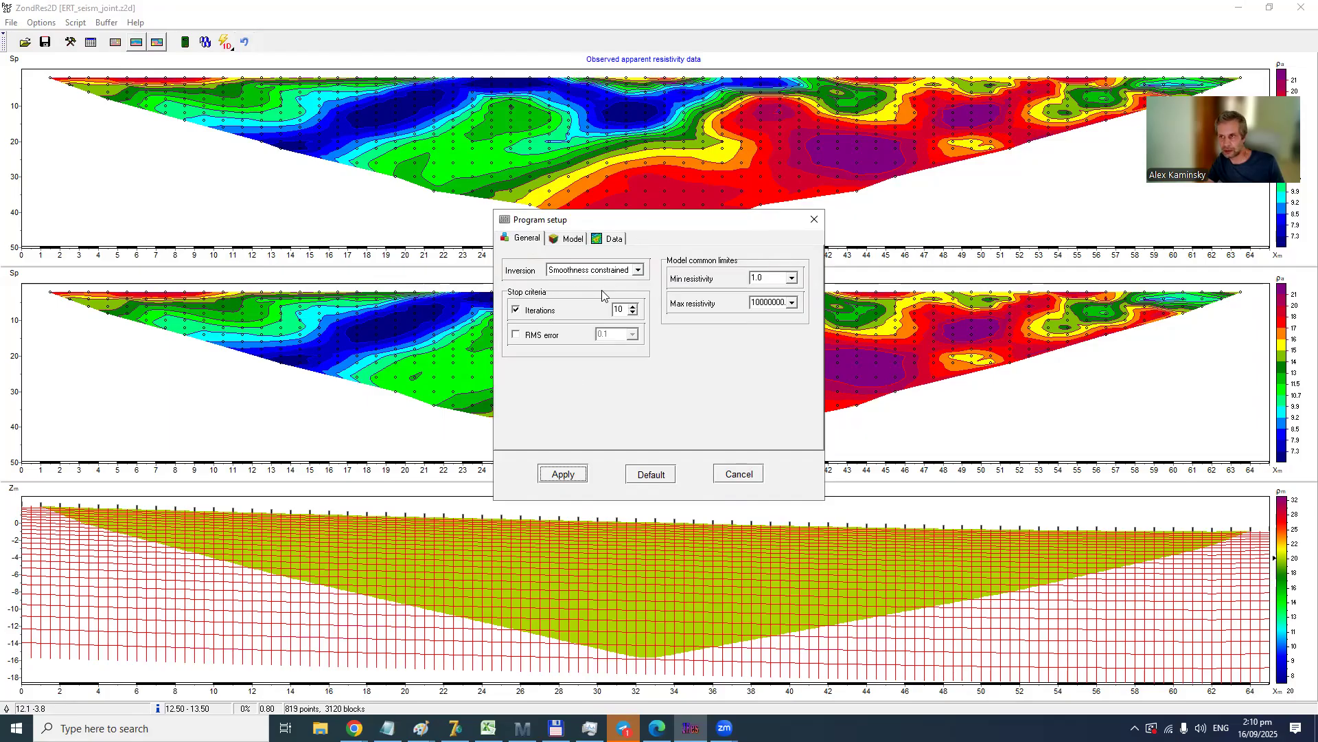
left_click(563, 474)
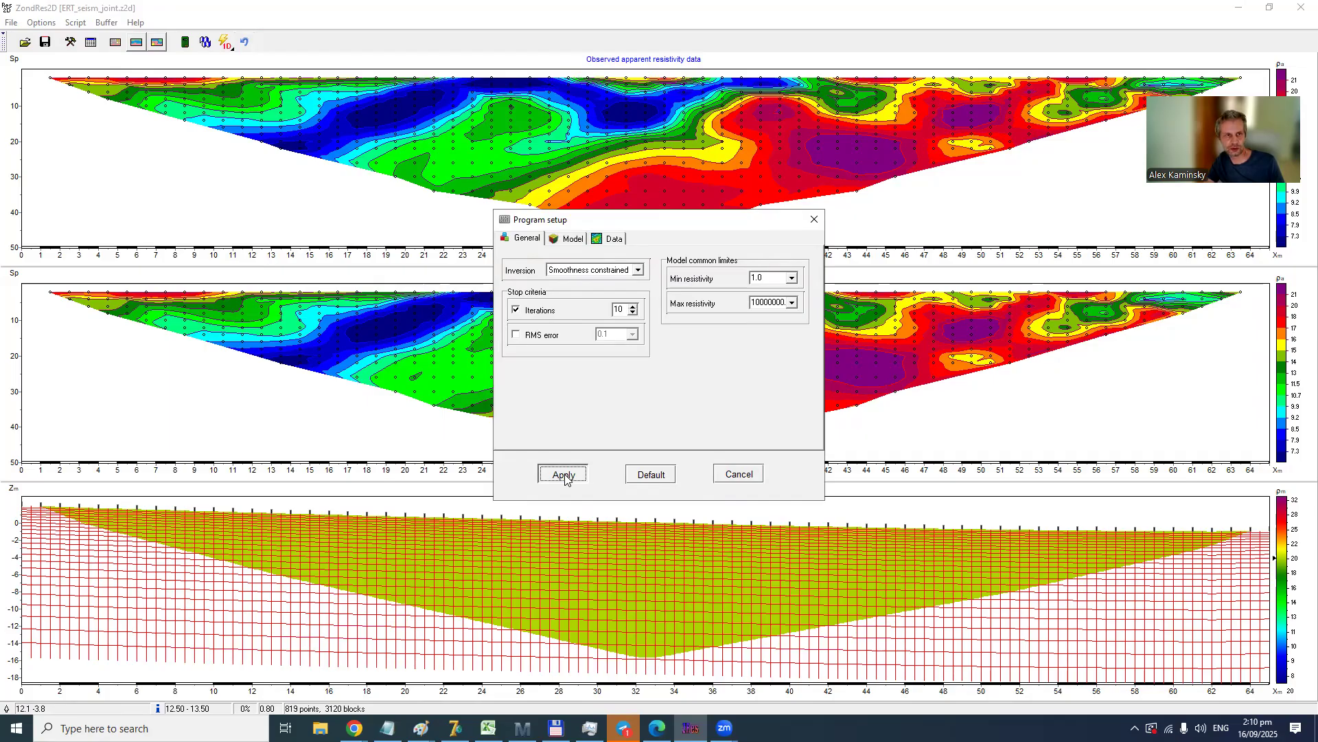
left_click(41, 22)
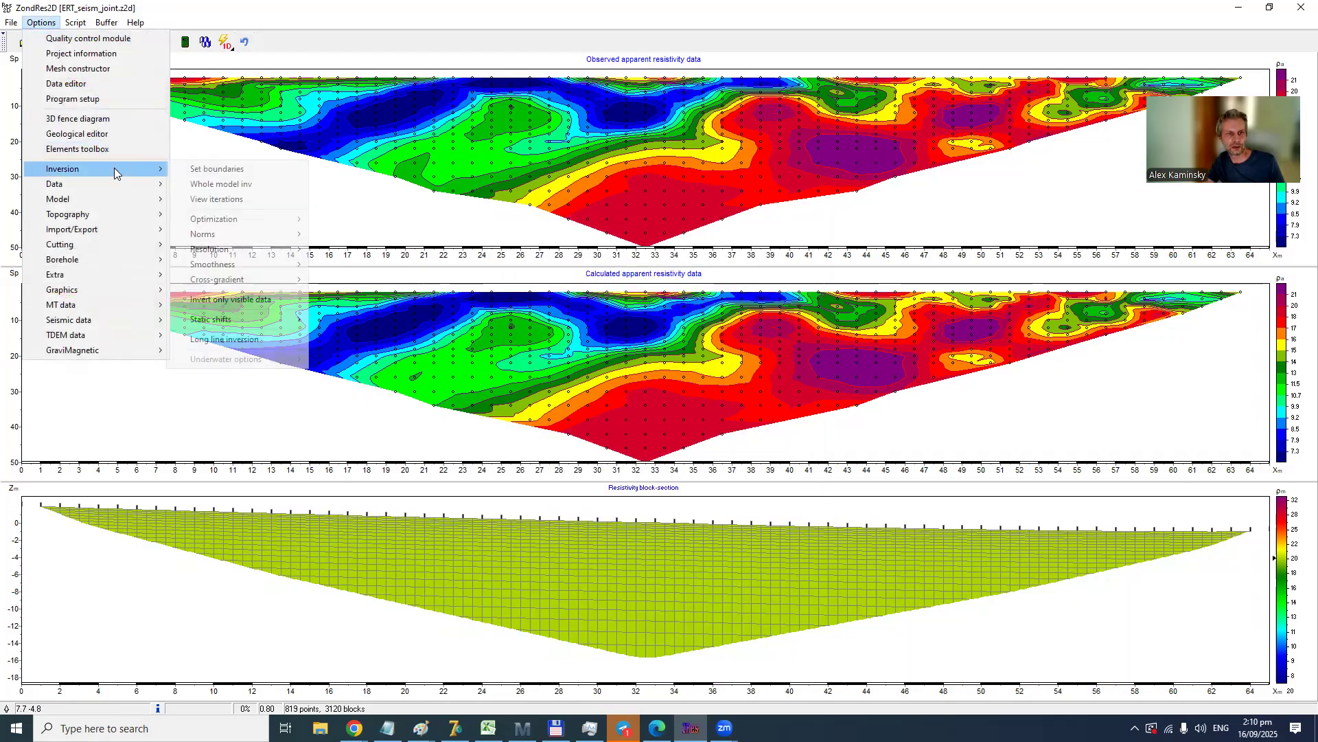
mouse_move(221, 220)
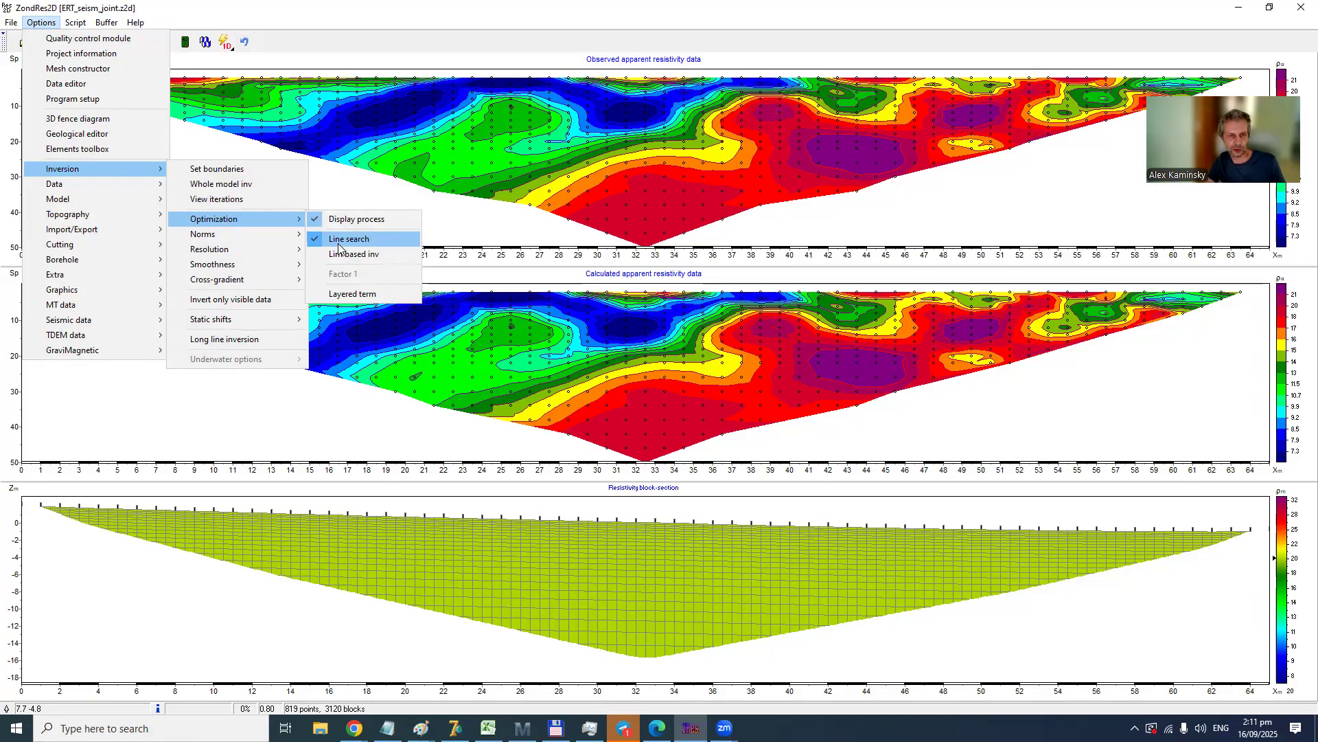
mouse_move(287, 281)
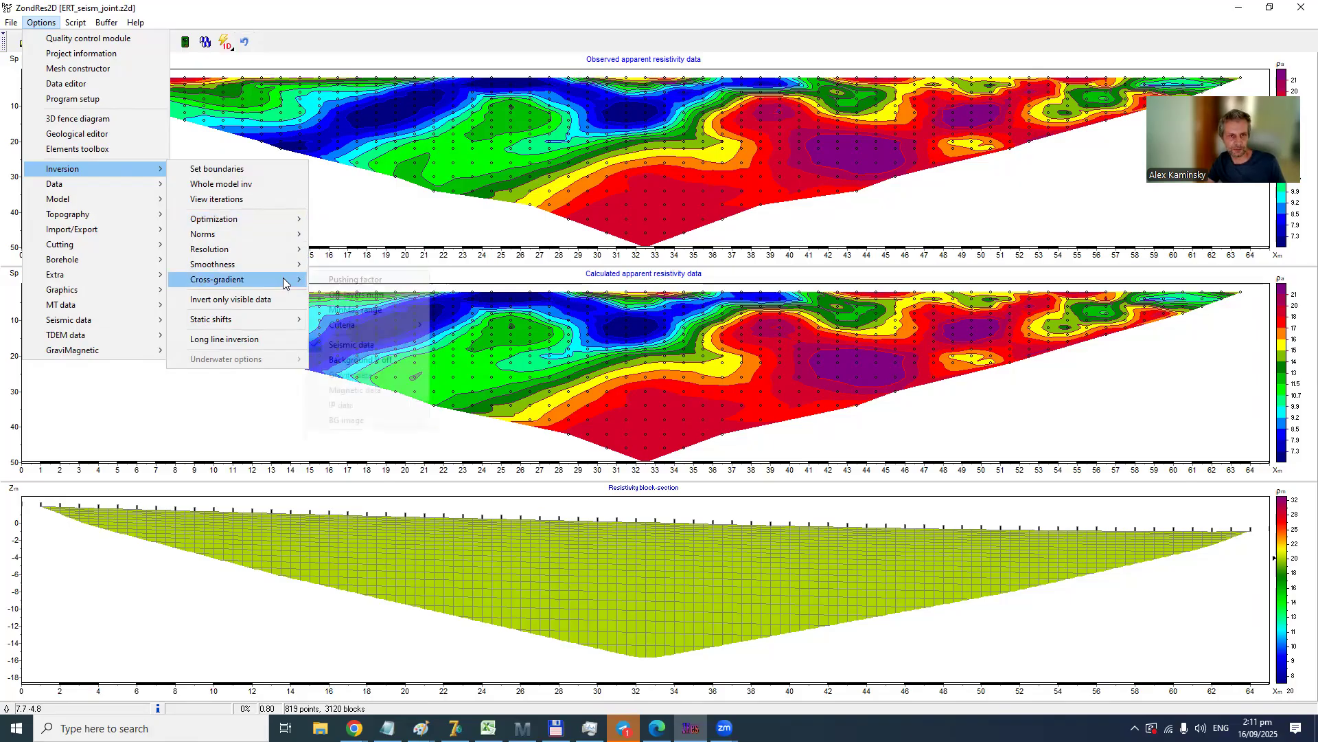
left_click(346, 282)
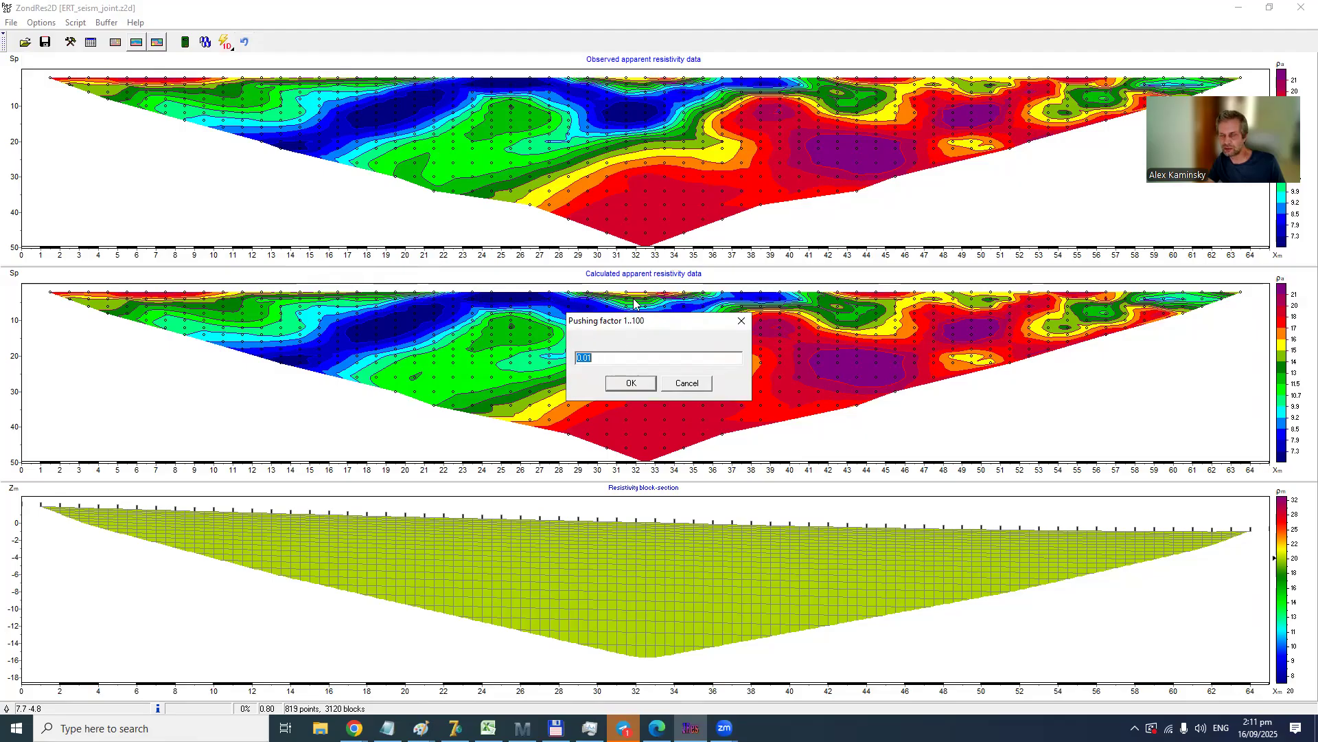
left_click(630, 383)
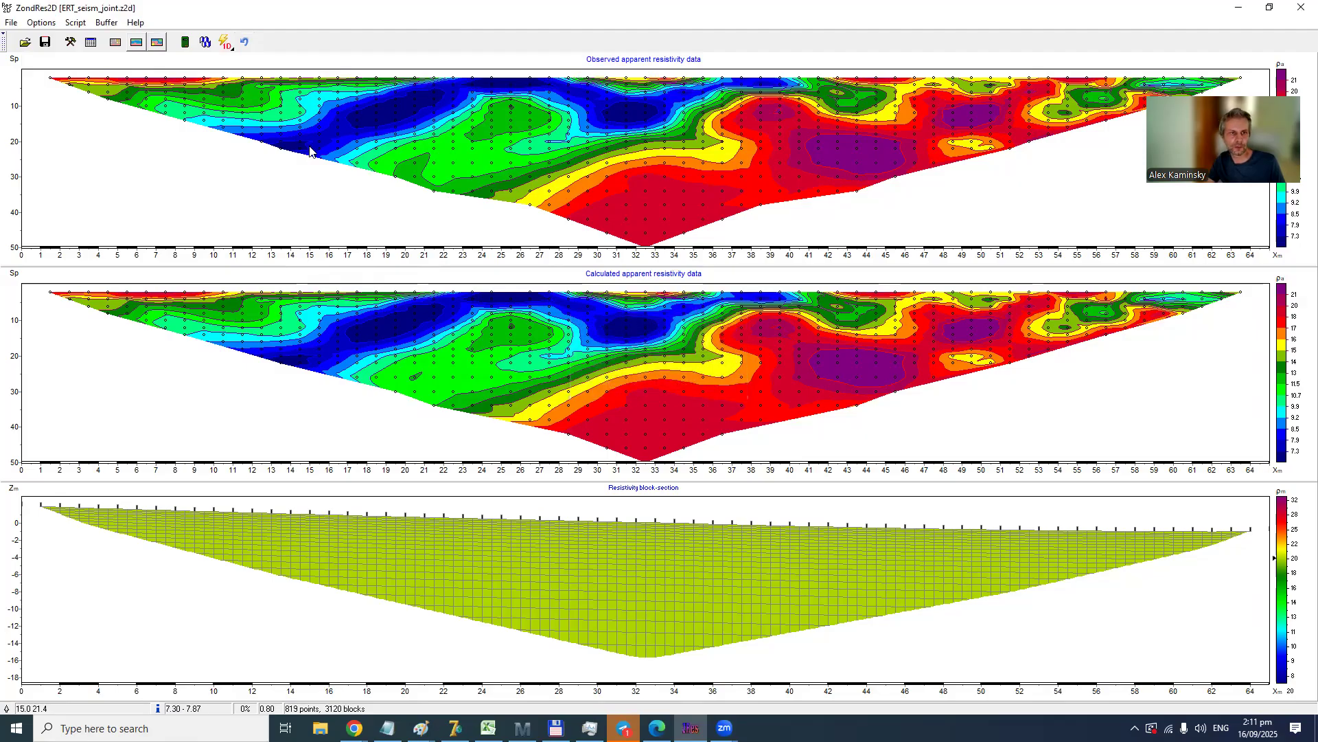
left_click(206, 44)
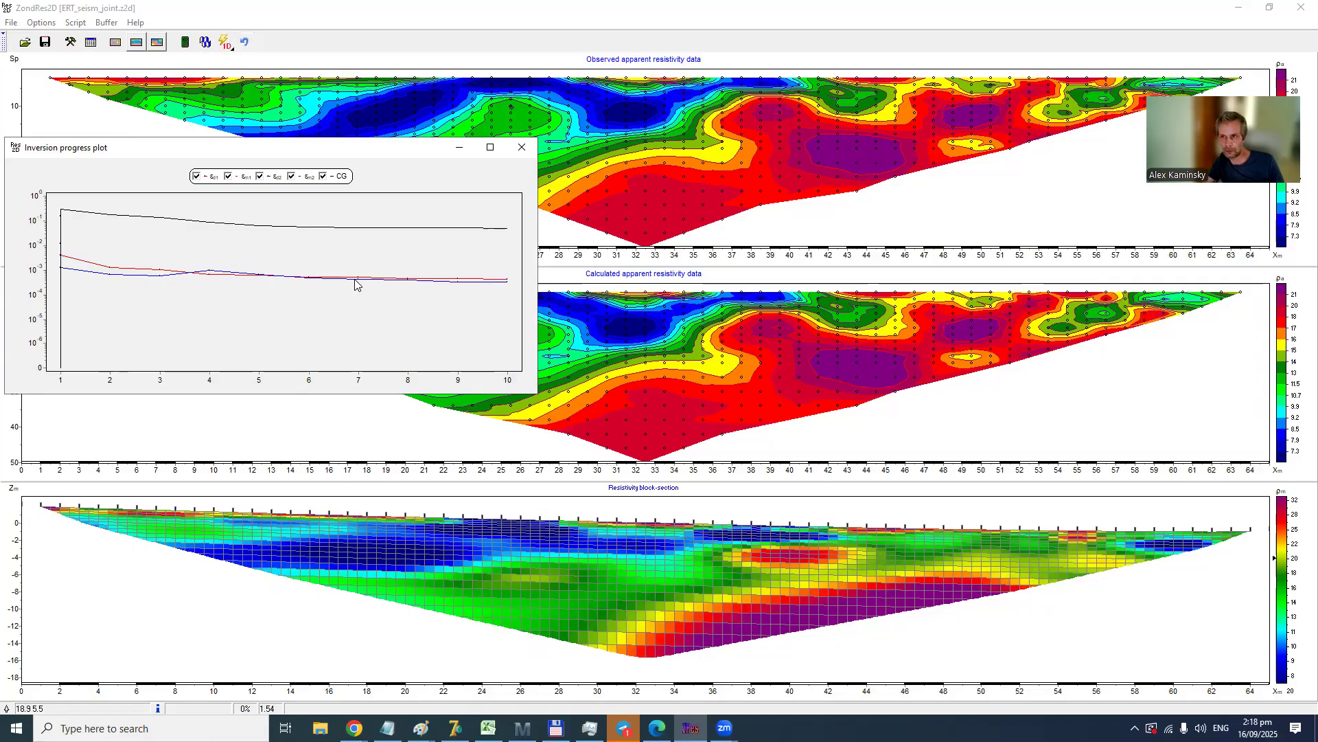
- Show the SRT plot with the new velocity section and close the inversion progress plot covering it
left_click(45, 24)
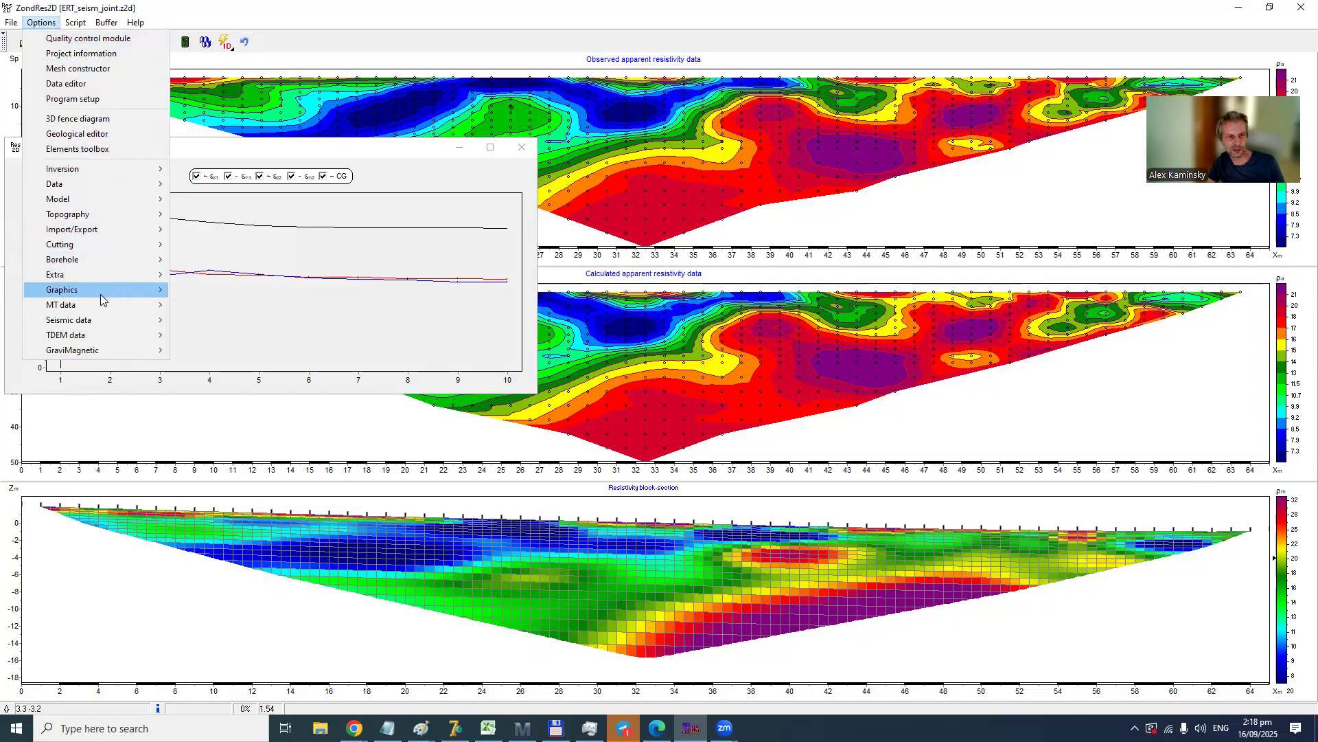
mouse_move(95, 320)
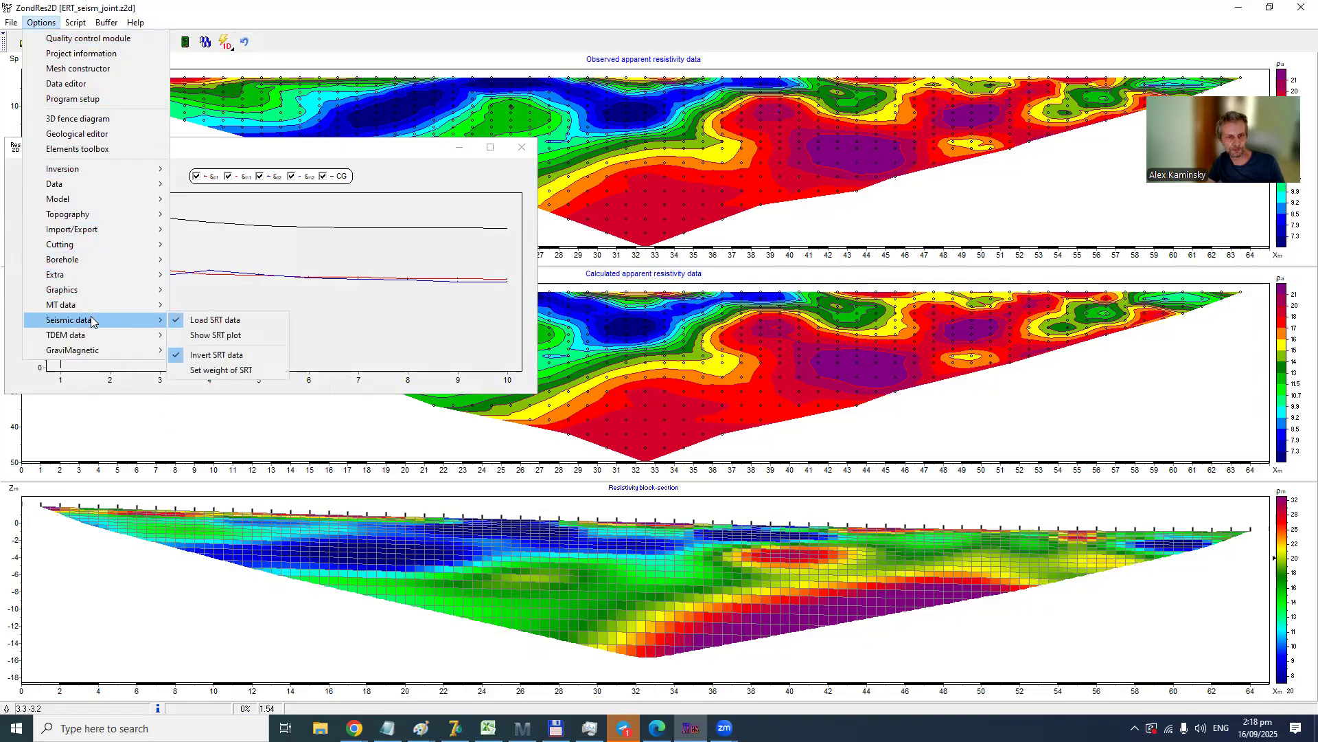
left_click(206, 338)
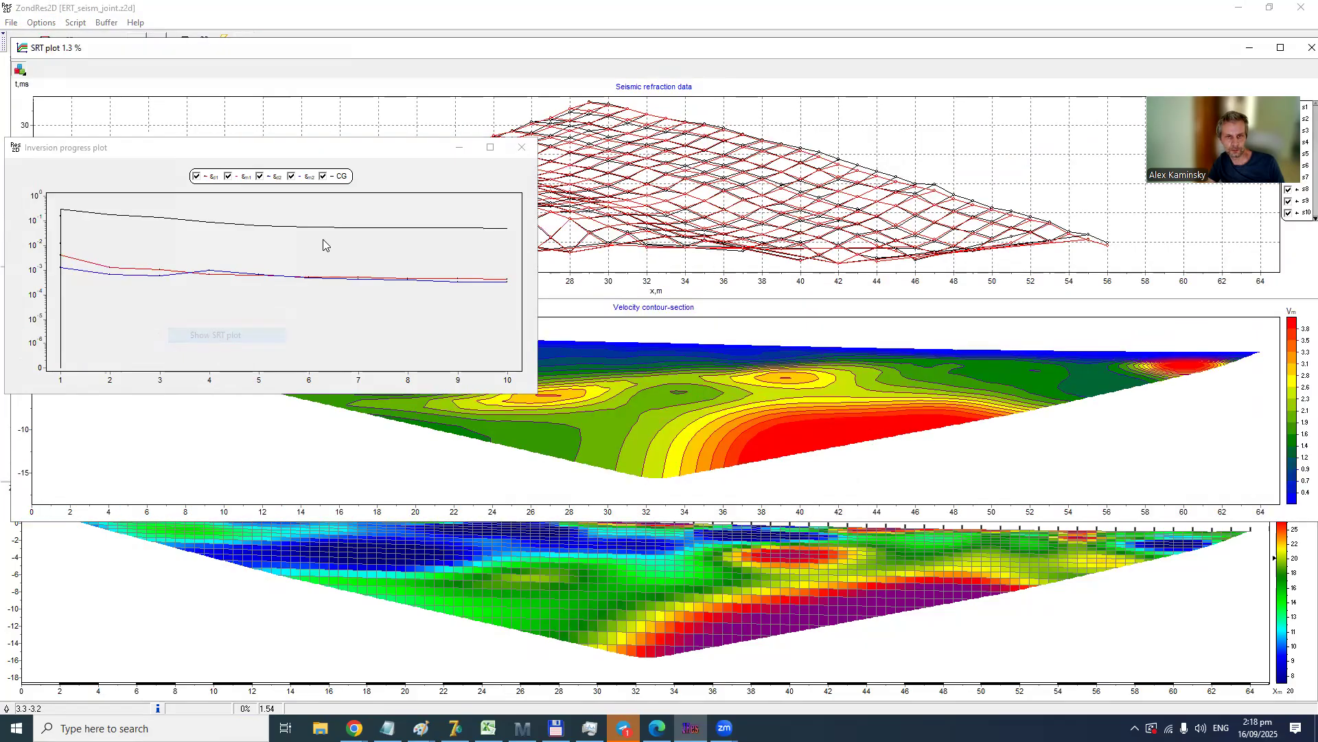
left_click(522, 147)
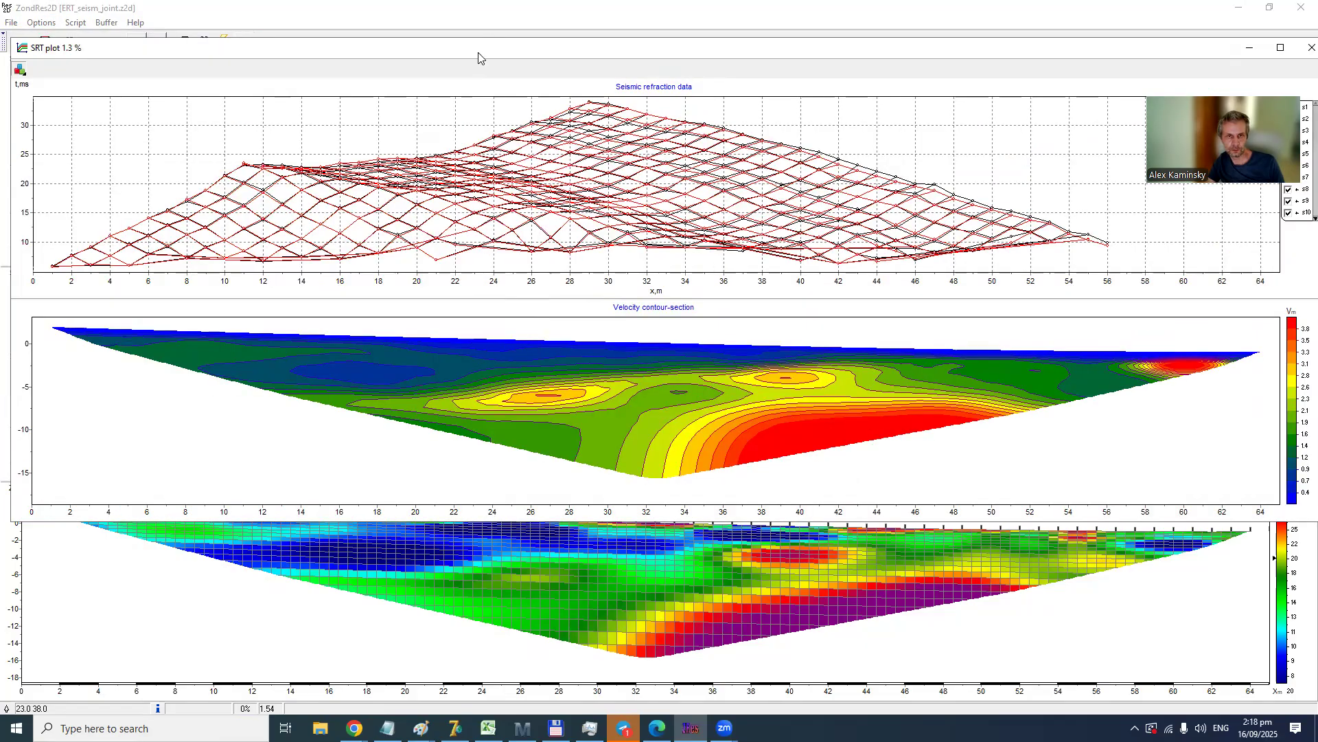
left_click_drag(478, 57, 450, 50)
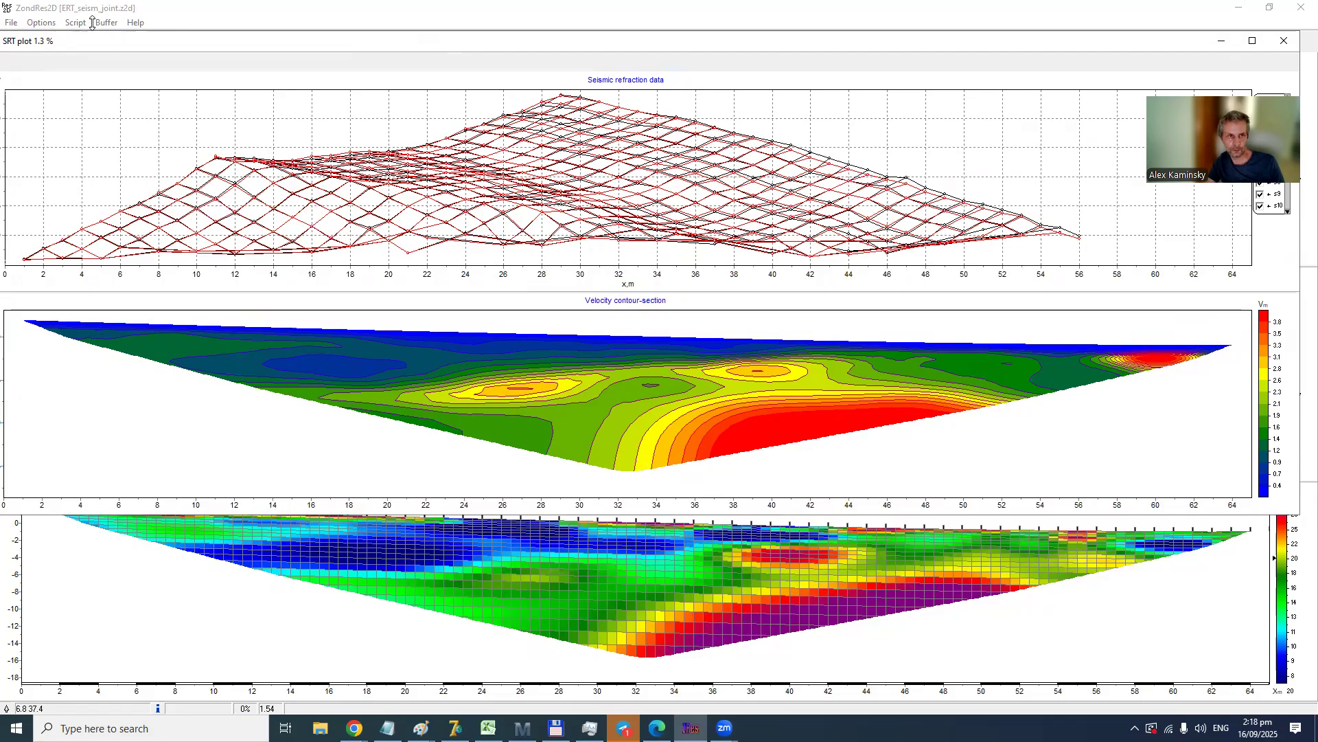
- Display the newly inverted resistivity model as a contour-section
left_click(41, 22)
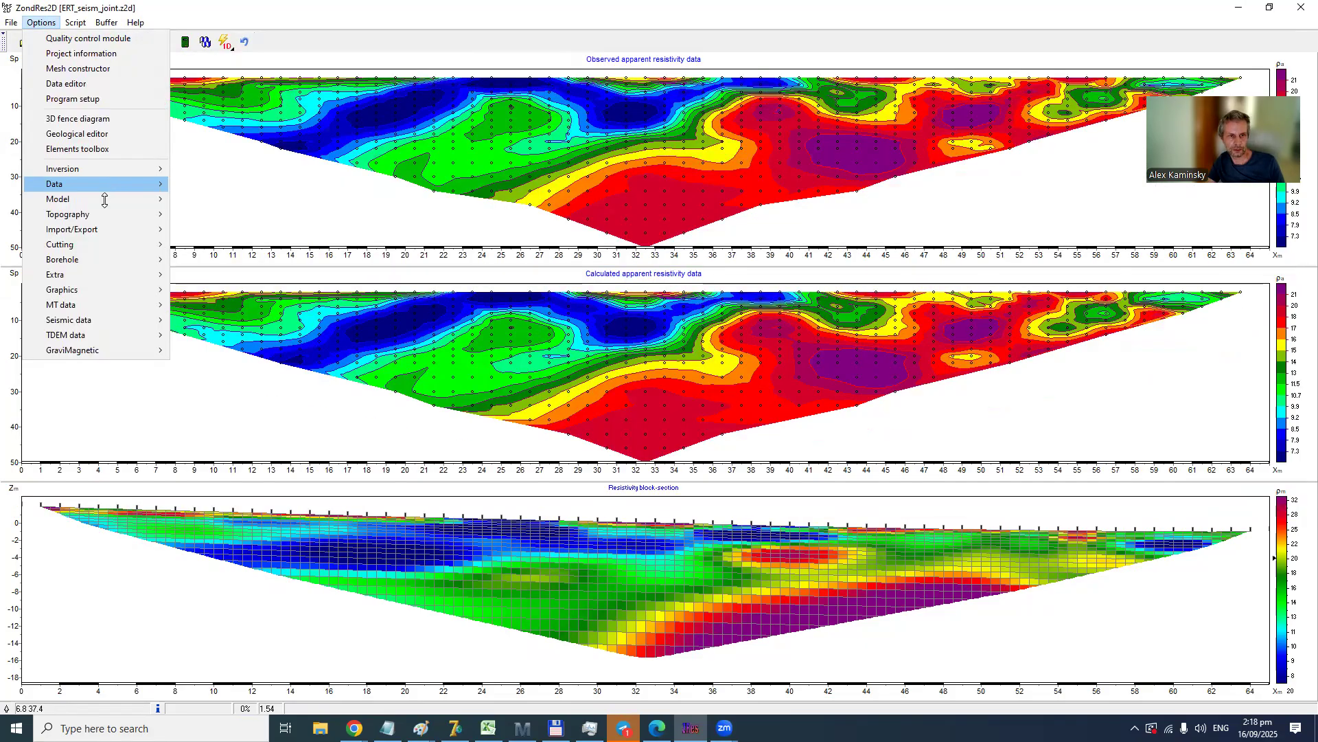
mouse_move(104, 200)
left_click(220, 229)
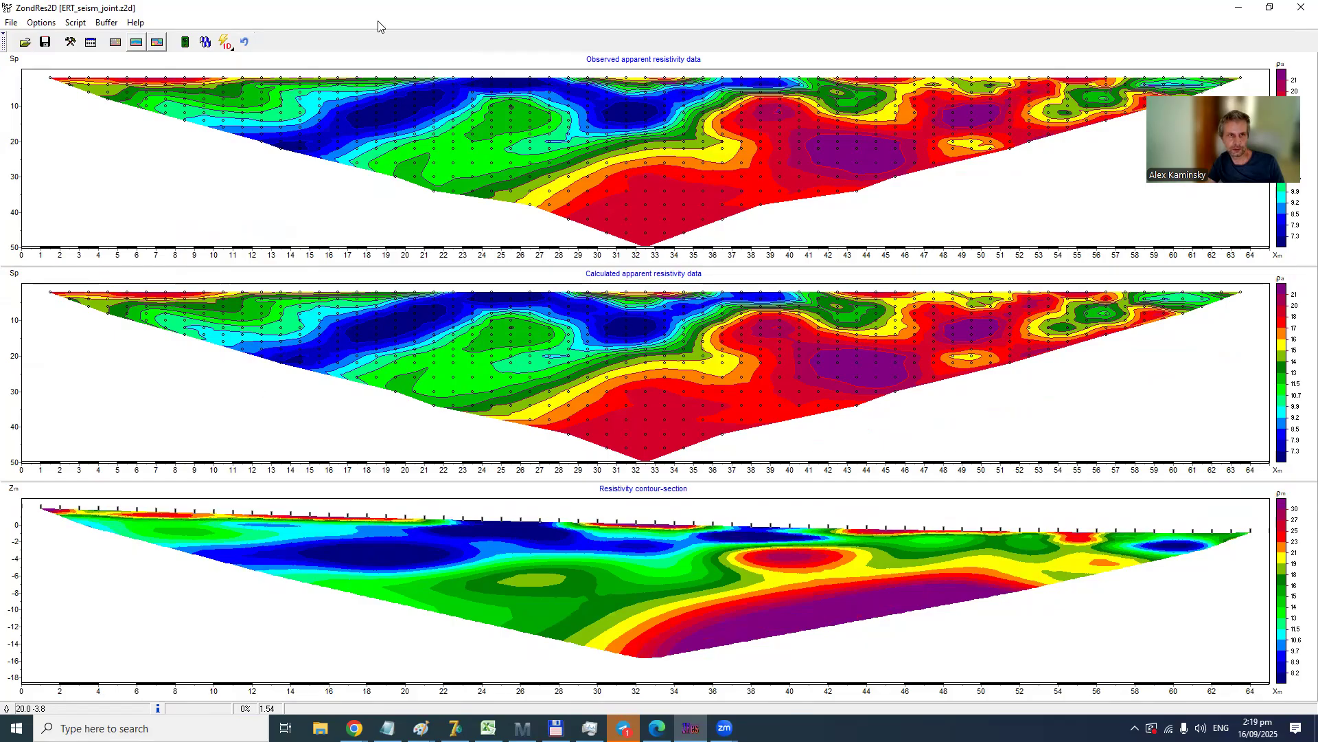
- Reopen the SRT plot and place it so the velocity section sits directly above the resistivity contour-section
left_click(43, 24)
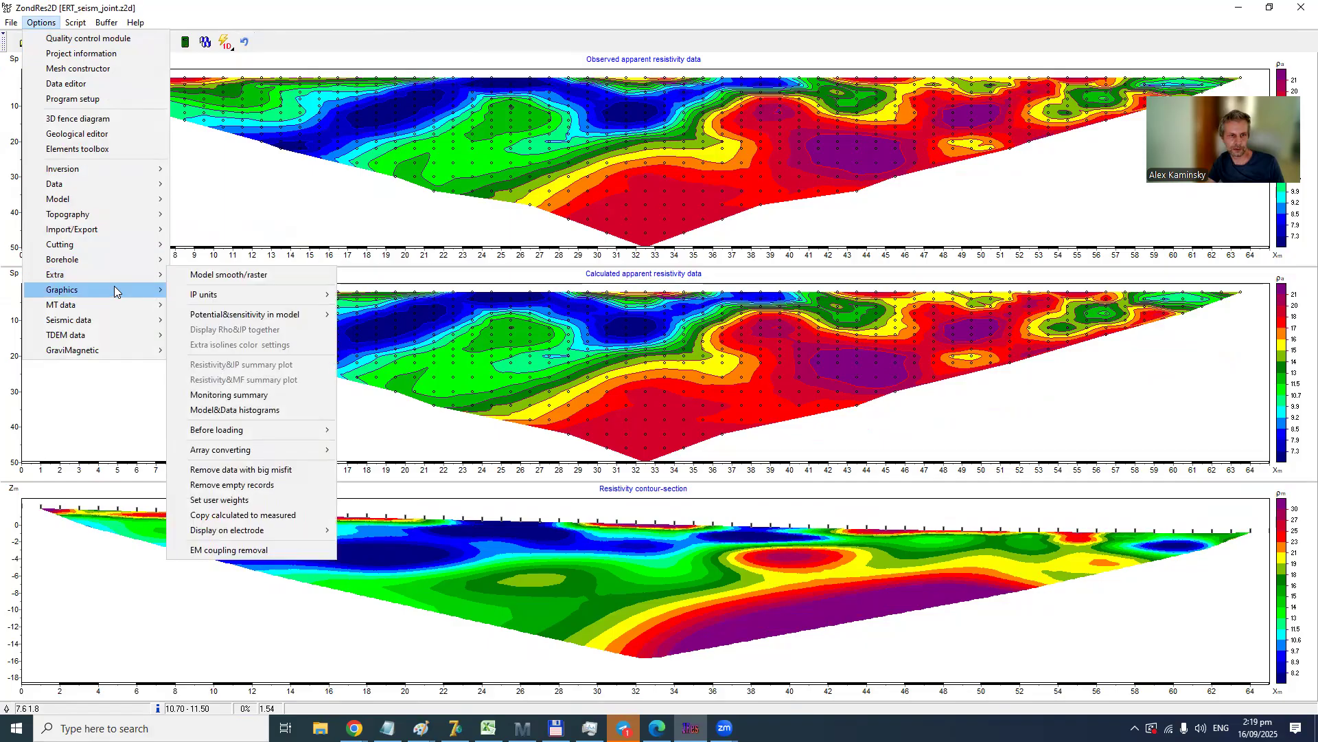
mouse_move(114, 288)
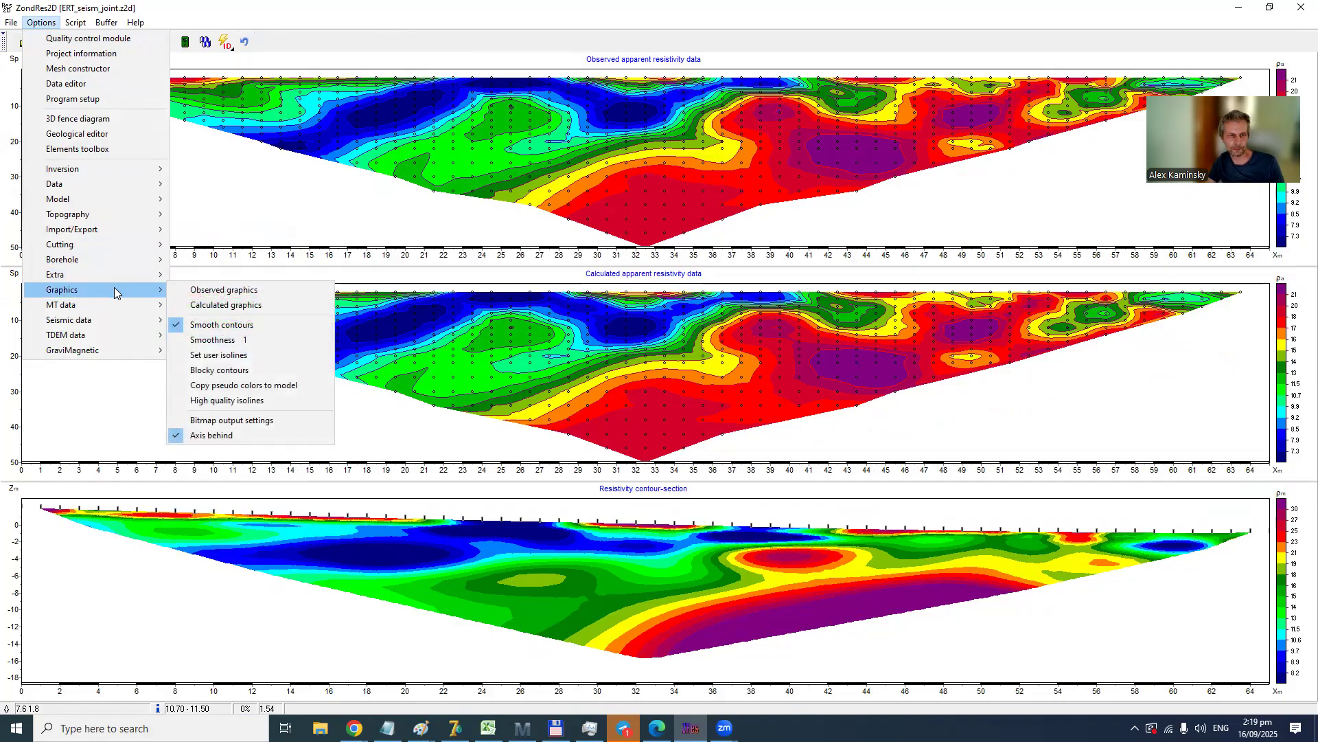
mouse_move(107, 320)
left_click(212, 337)
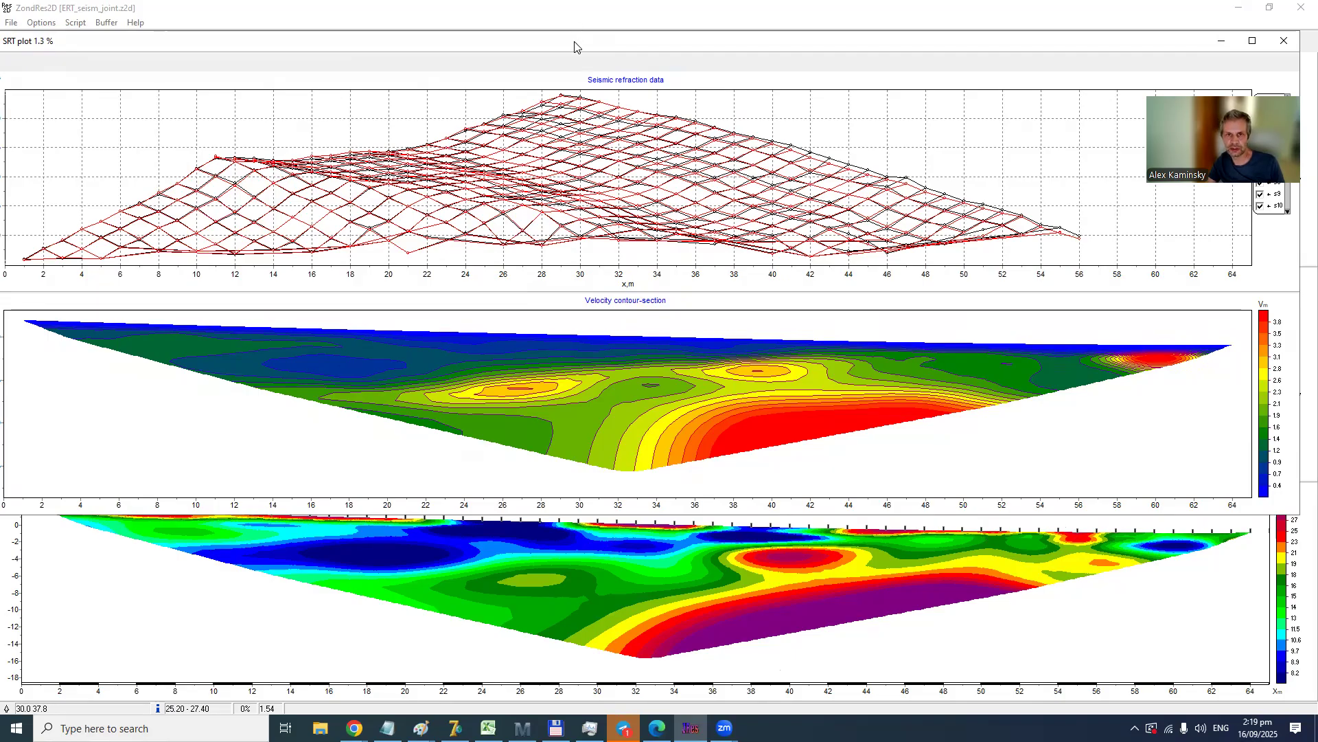
left_click_drag(576, 41, 580, 29)
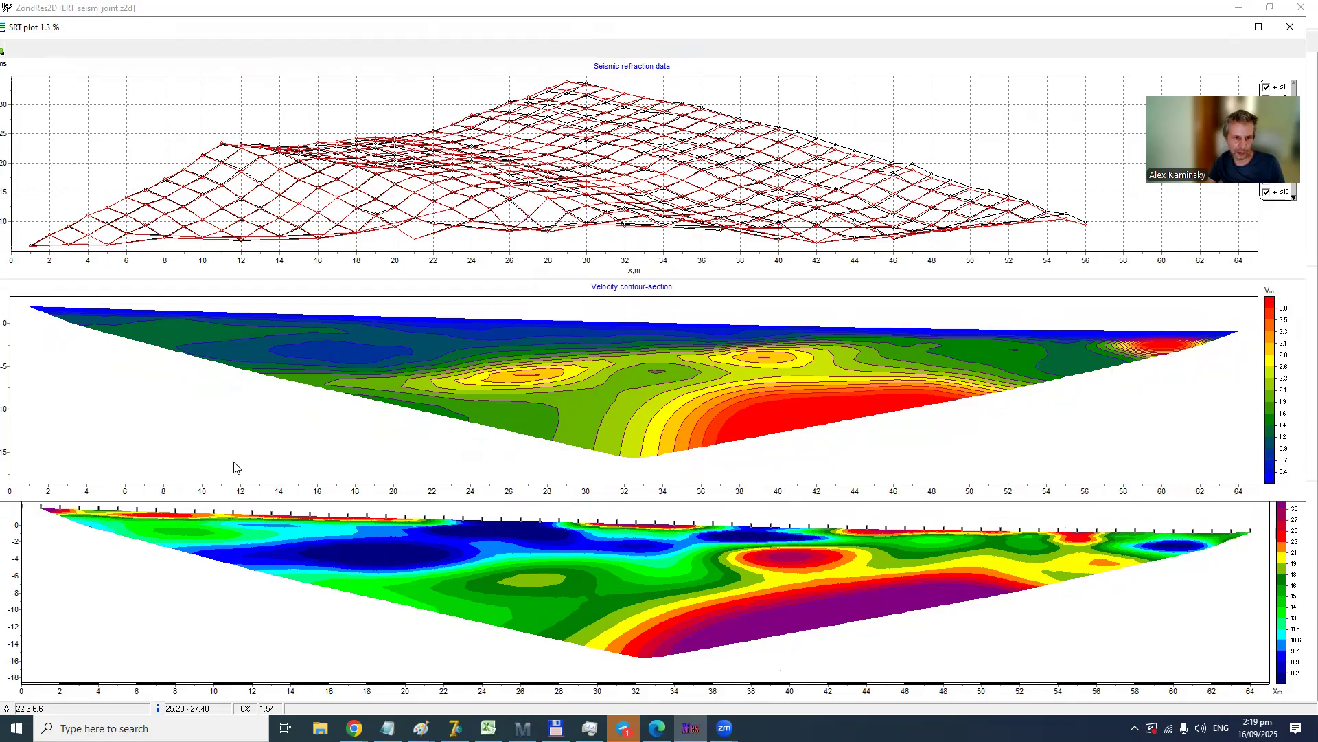